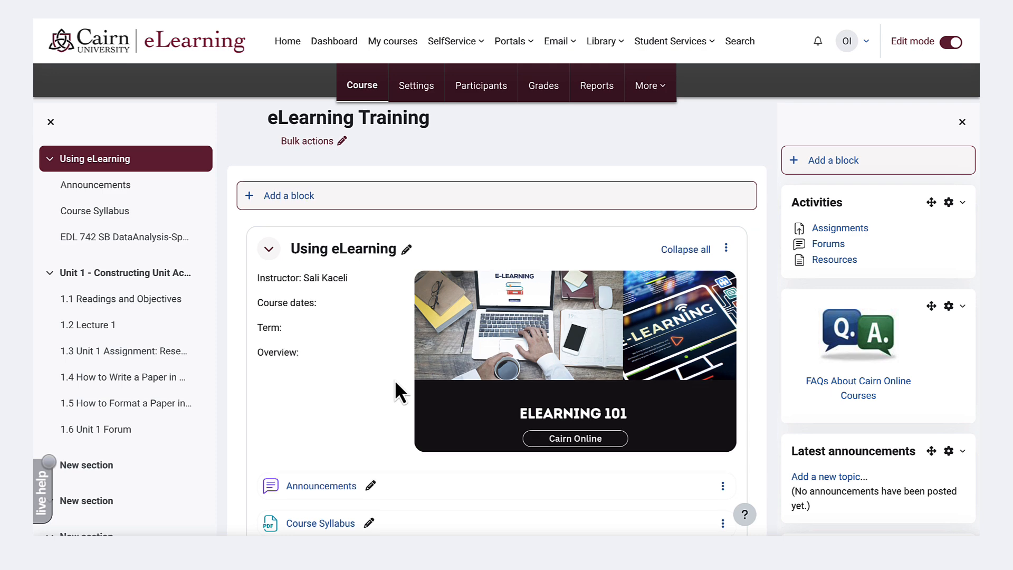
Add a new Quiz activity to the Unit 1 - Constructing Unit Activities in eLearning section
scroll(395, 379, down, 8)
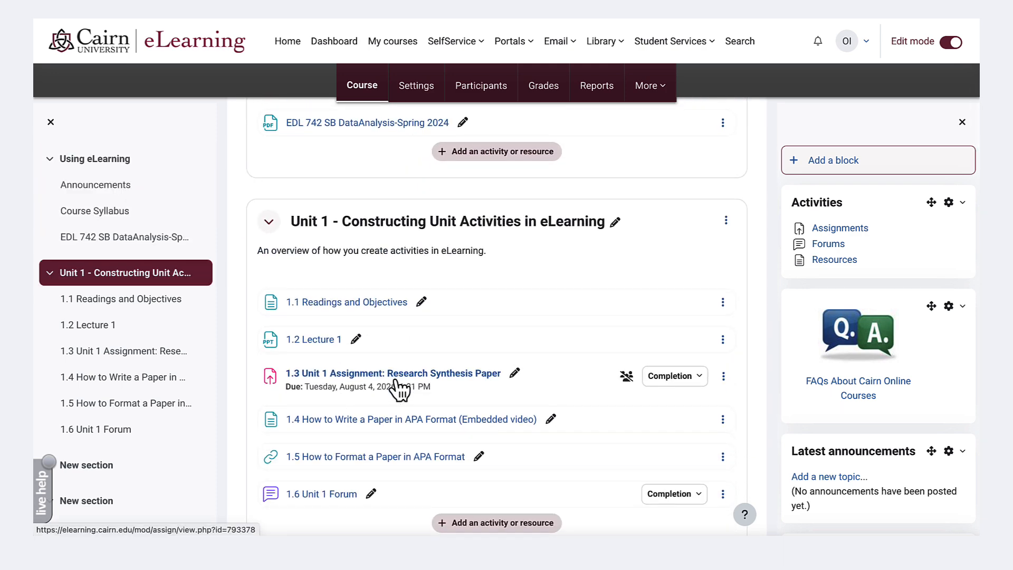
scroll(399, 390, down, 2)
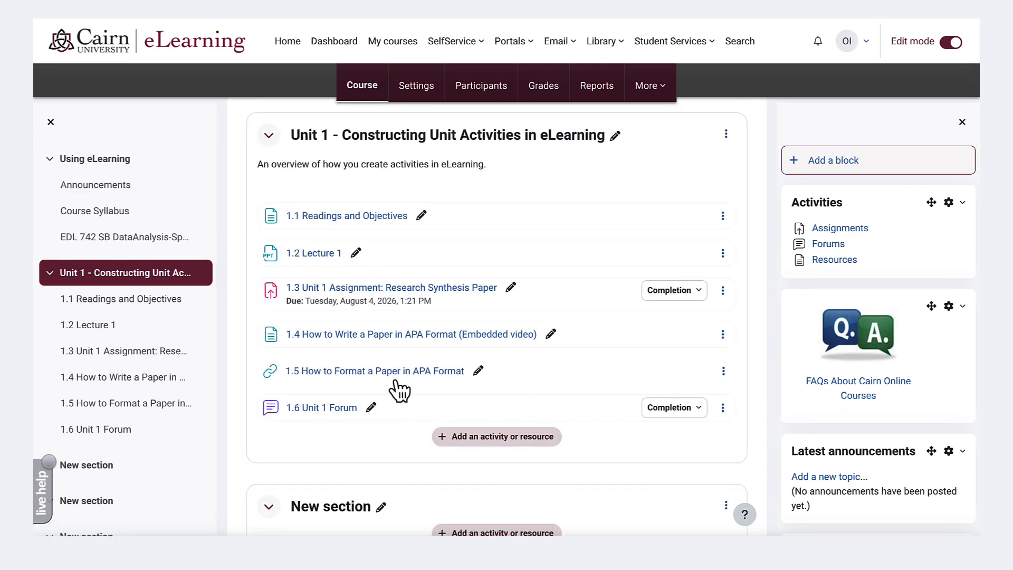
click(505, 440)
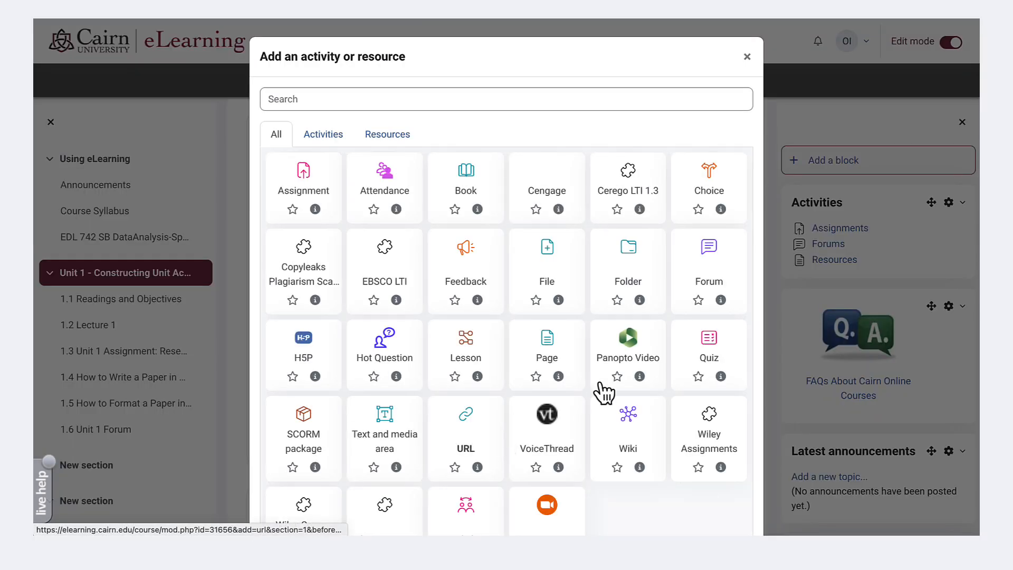
click(710, 343)
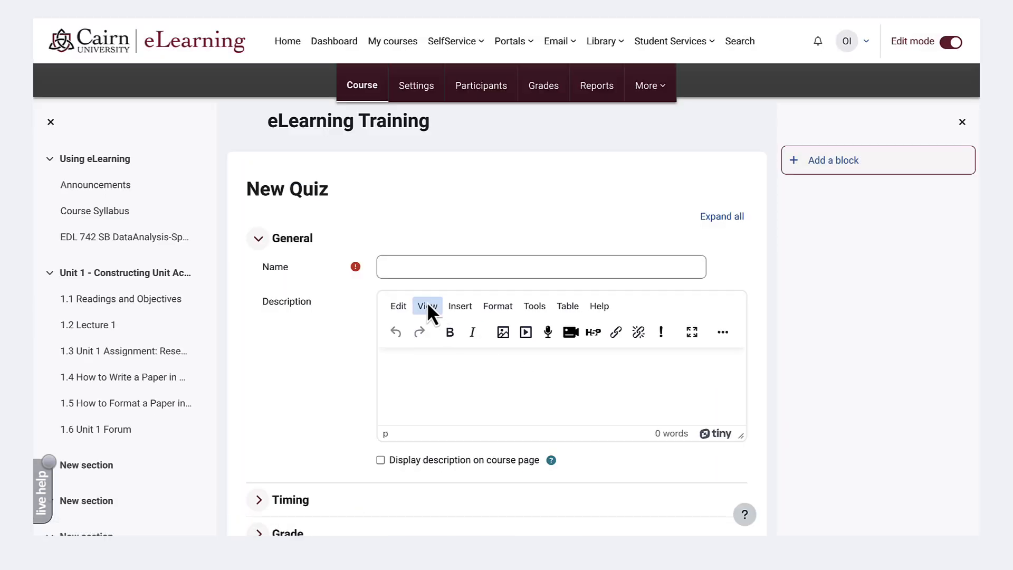
Name the quiz "1.7 Unit 1 Quiz" and enter the description "Complete the readings for this week and take the quiz. The quiz is closed book."
click(418, 265)
text(1.7 Unit 1 Quiz)
click(439, 391)
text(Complete the readings for this week and take the quiz. The quiz is closed book.)
Enable the quiz's time limit in the Timing settings and set it to 30 minutes
scroll(280, 375, down, 3)
click(291, 350)
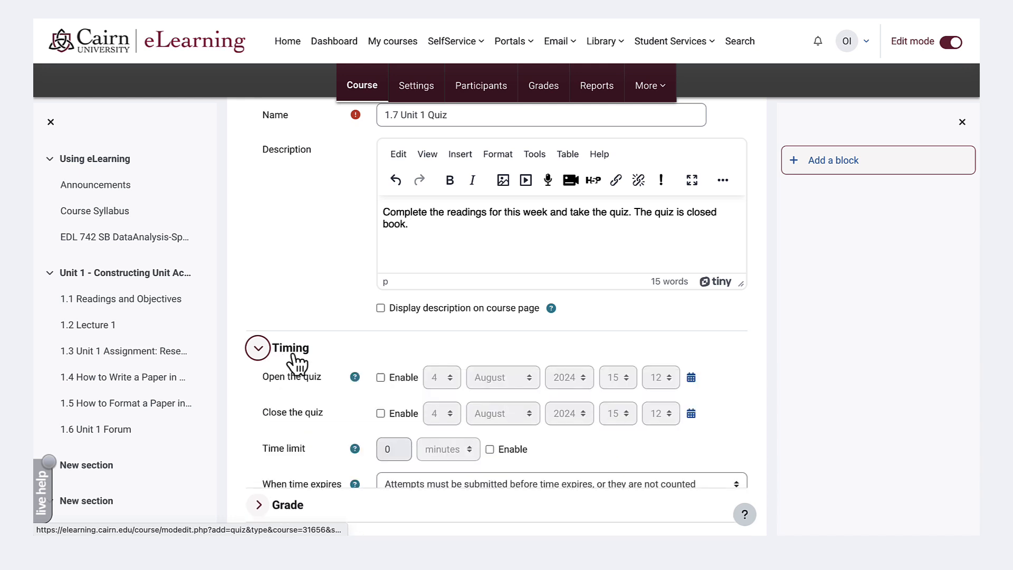
scroll(334, 369, down, 1)
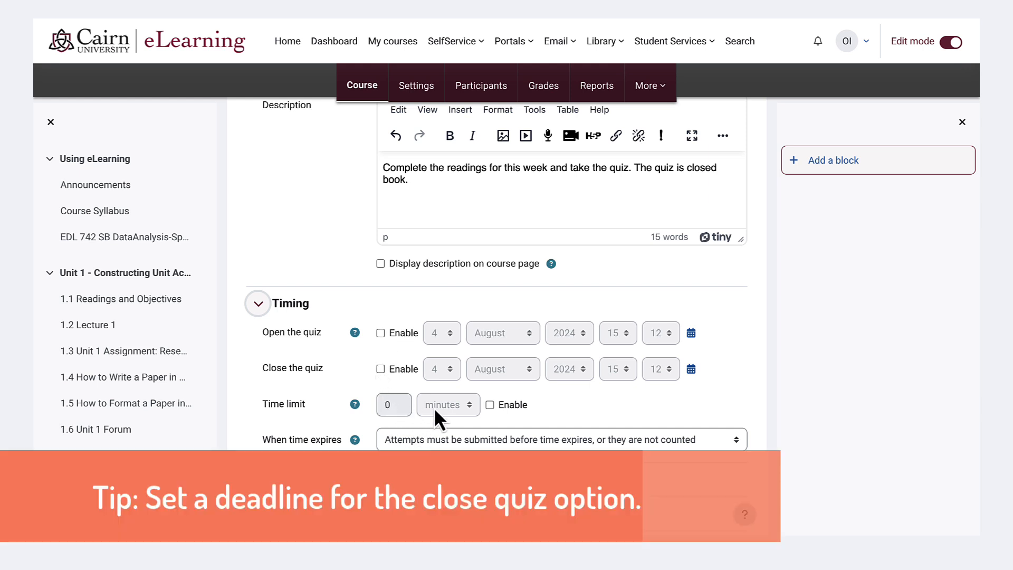
click(490, 405)
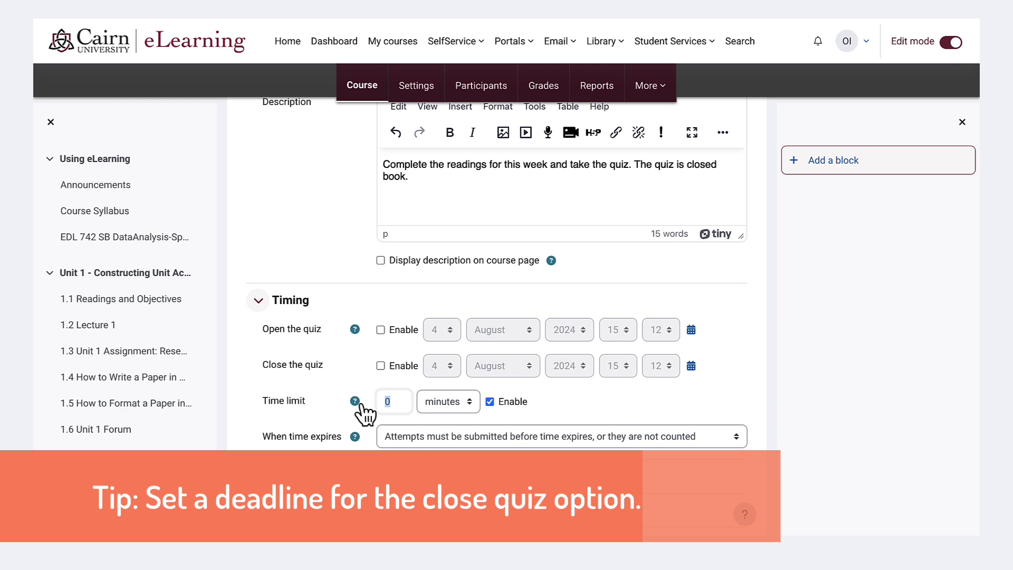
text(5)
key(BackSpace)
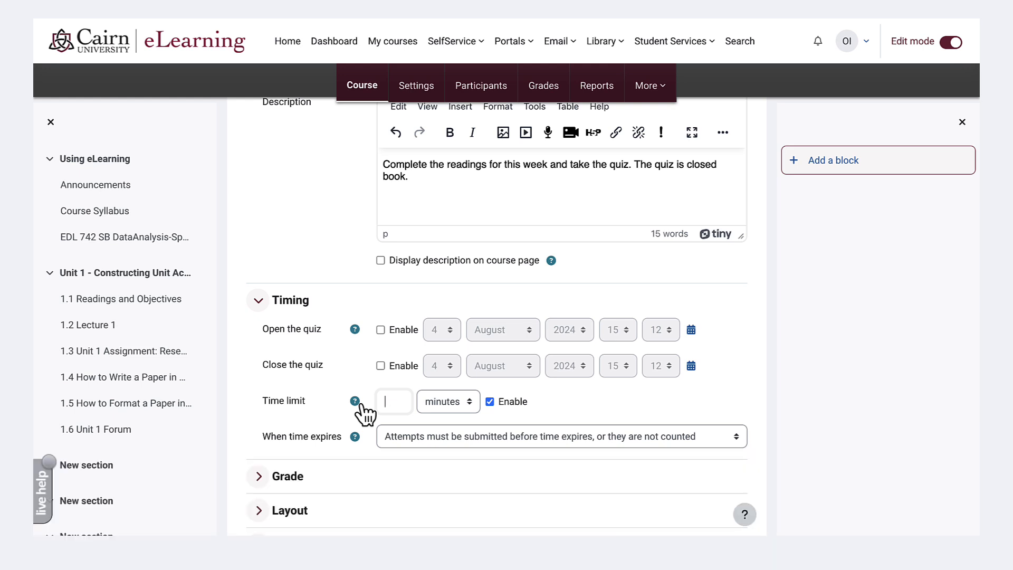
text(30)
Set the quiz's grade category to Reading and Quizzes
scroll(350, 401, down, 3)
click(258, 328)
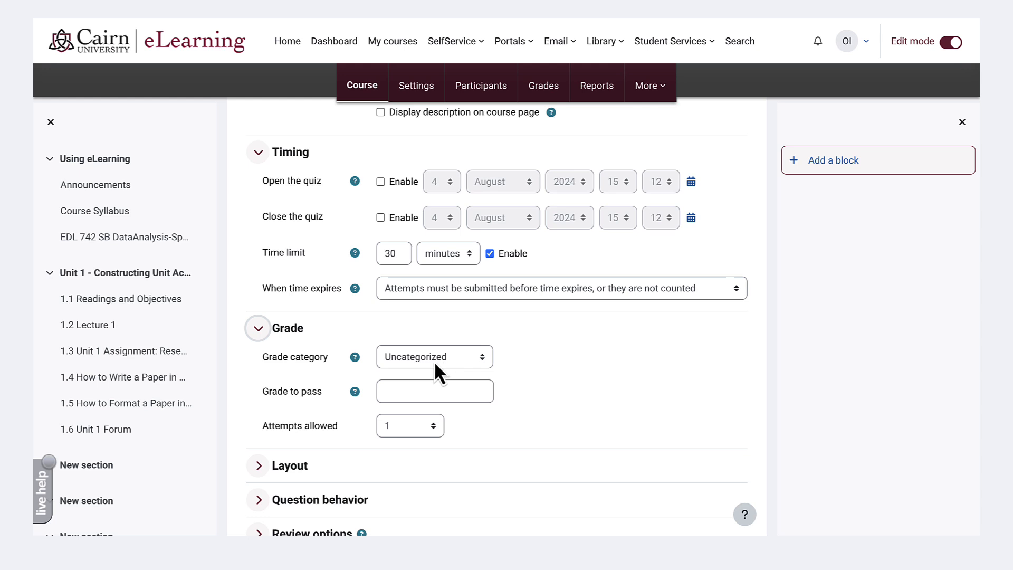
click(457, 358)
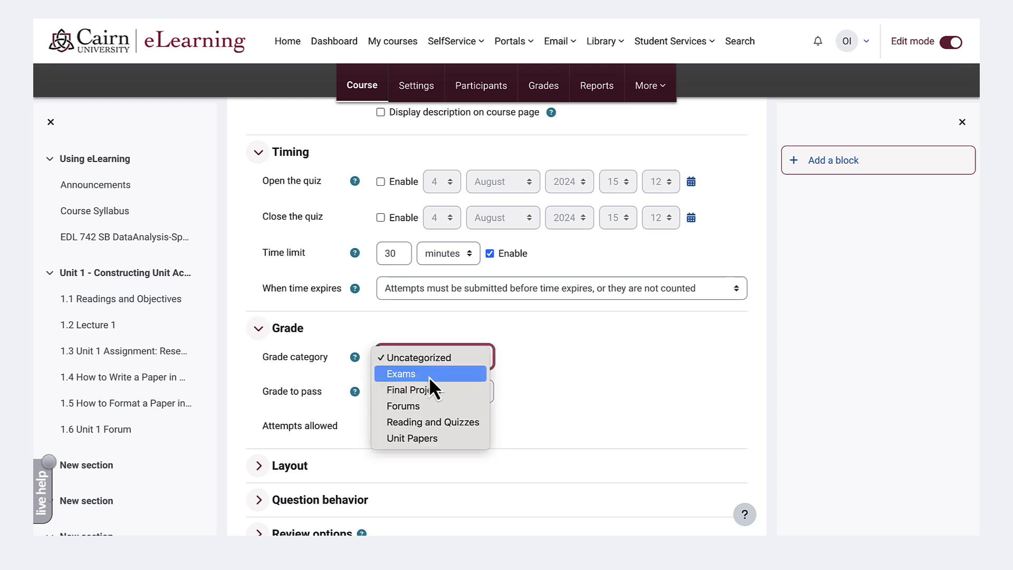
click(448, 426)
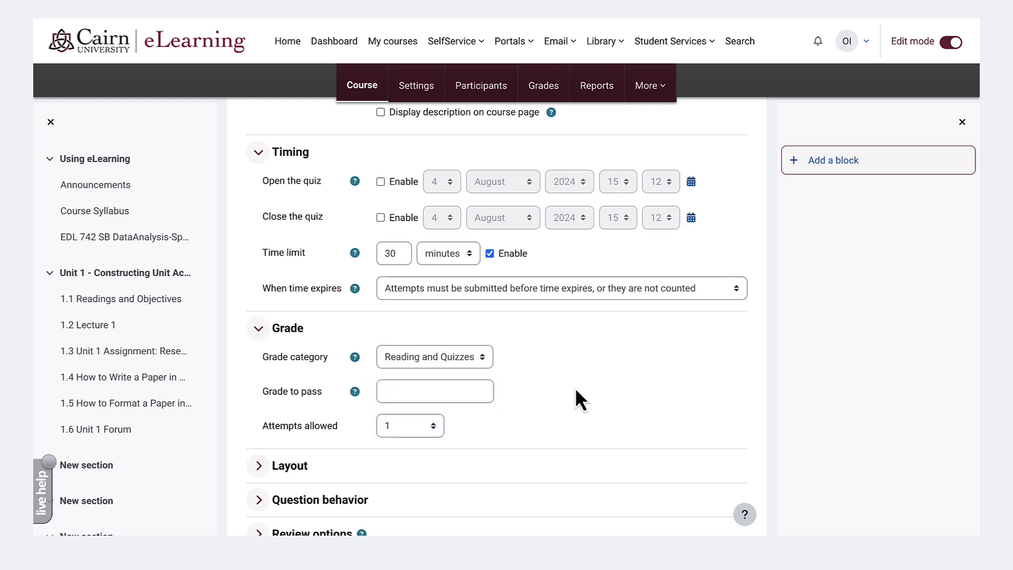
Allow 2 quiz attempts and set the grading method to Highest grade
click(415, 432)
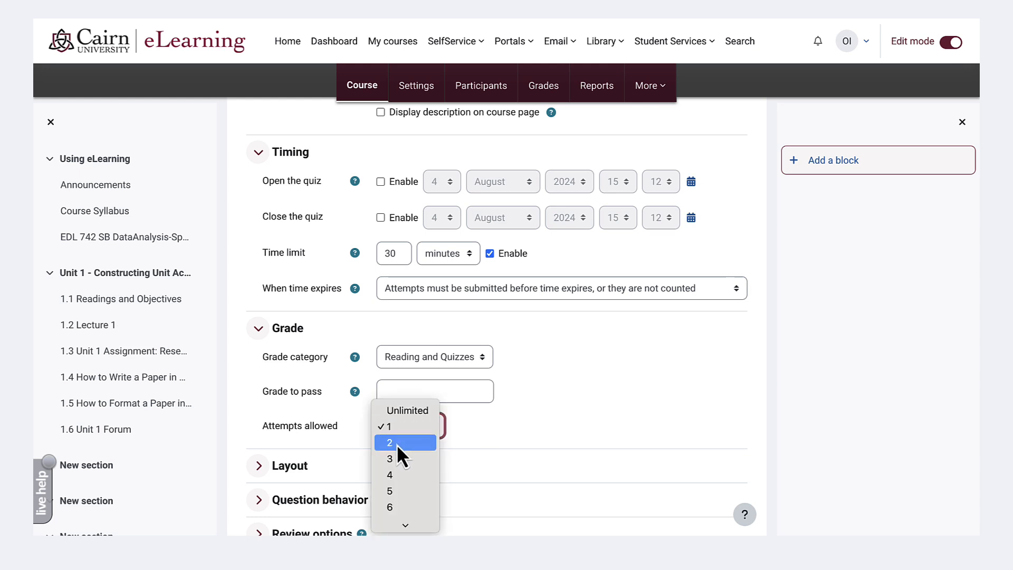
click(397, 444)
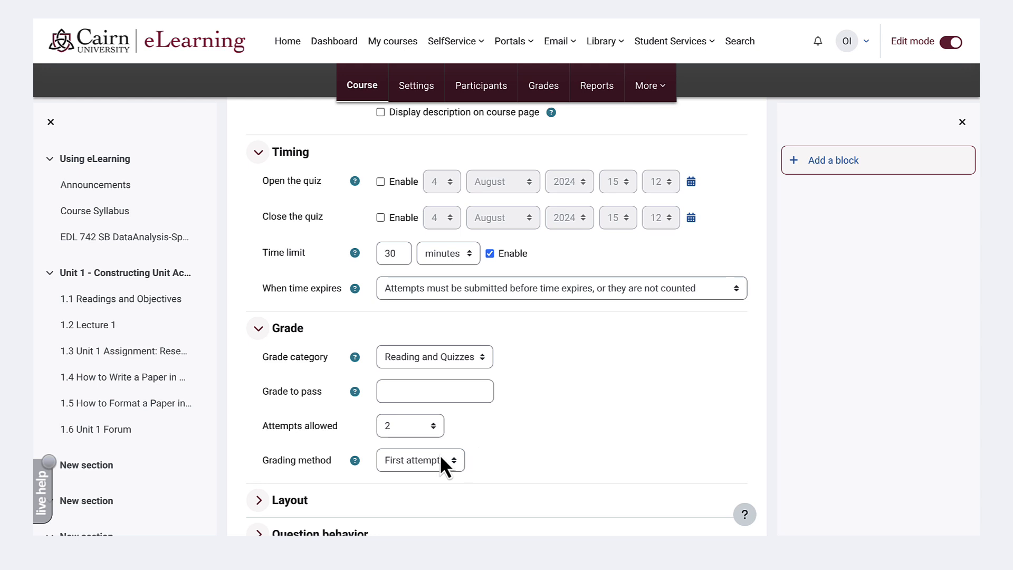
click(413, 456)
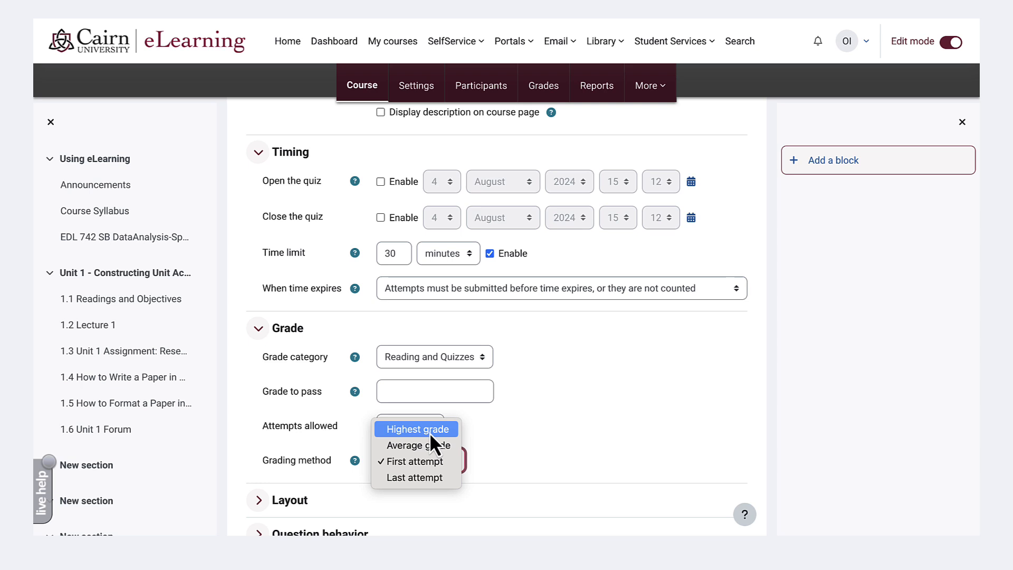
click(430, 431)
Clear the Whether correct review option for later while the quiz is still open, and save and display the quiz
scroll(527, 442, down, 1)
scroll(445, 389, down, 5)
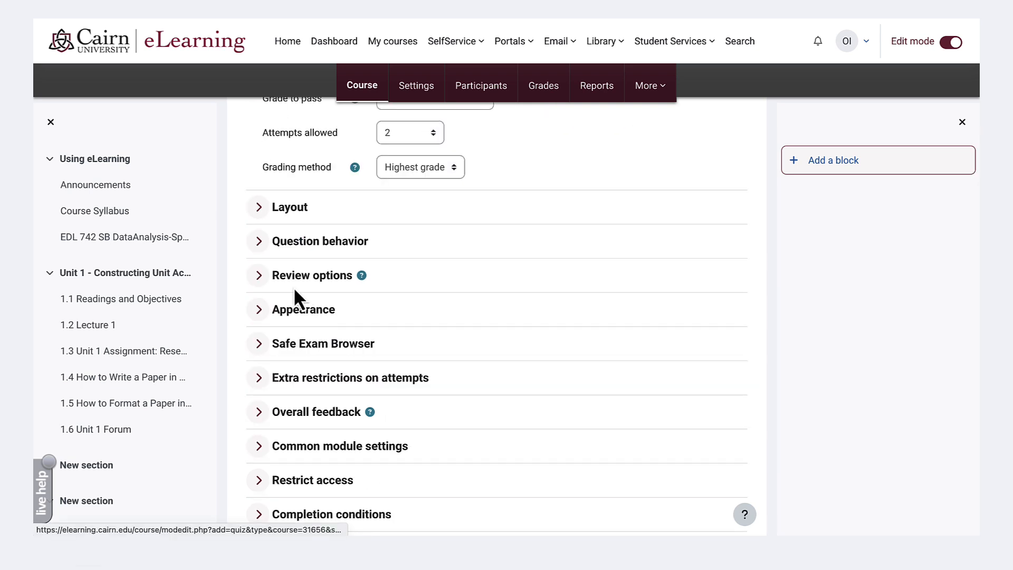
click(259, 276)
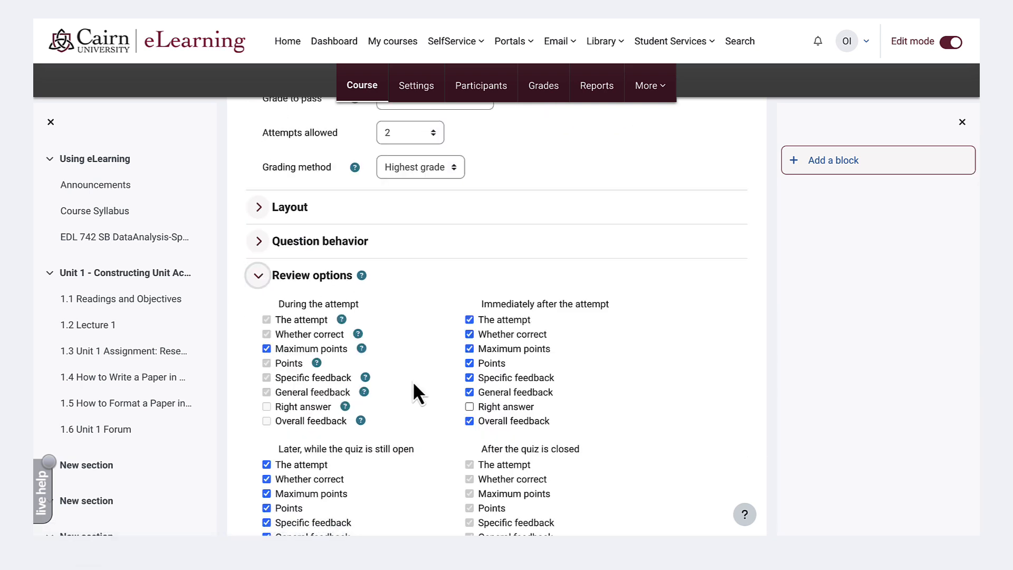
scroll(417, 387, down, 1)
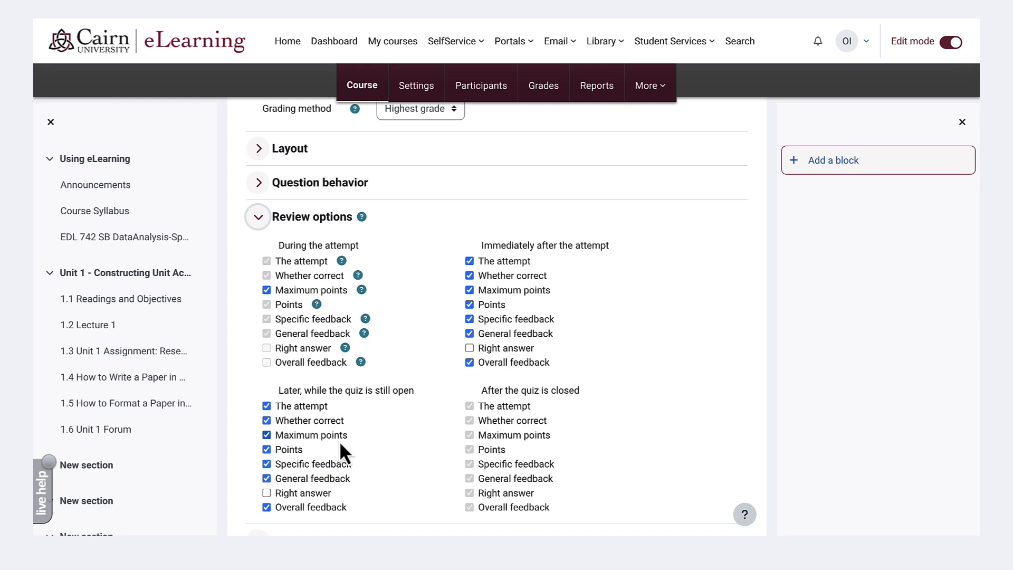
click(267, 418)
scroll(565, 454, down, 7)
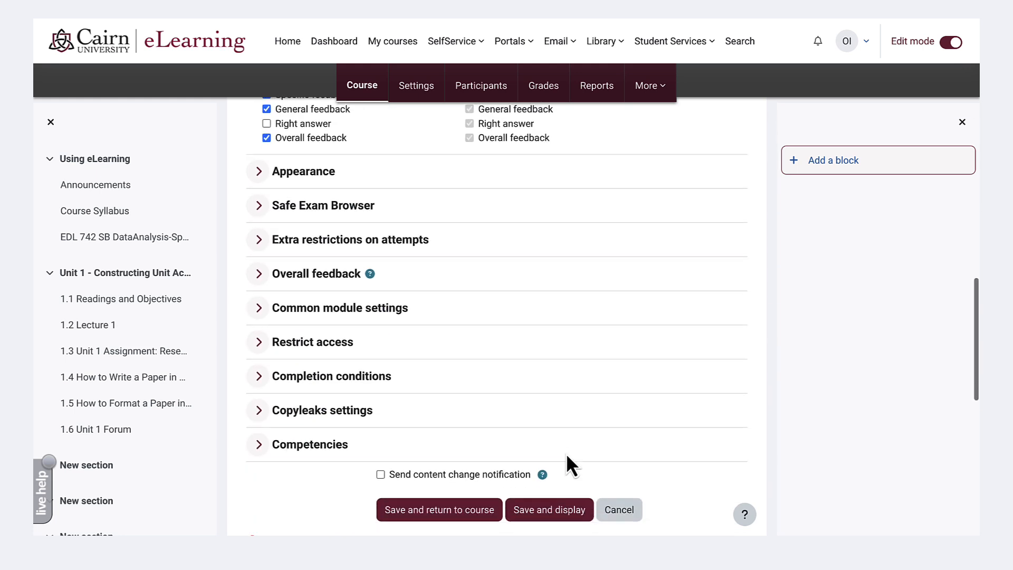
click(559, 513)
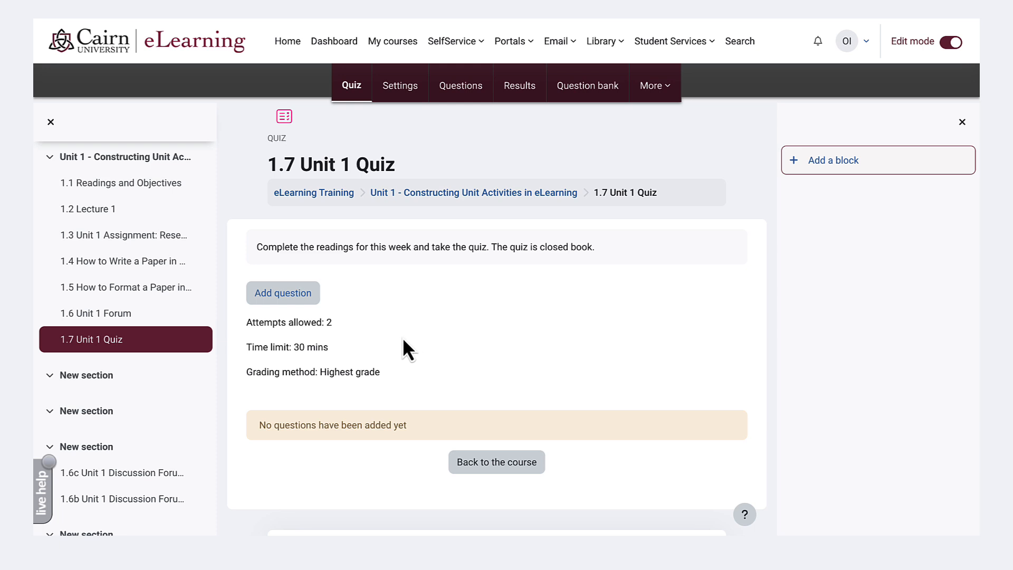
Return to the eLearning Training course page and reopen 1.7 Unit 1 Quiz from the Unit 1 section
click(293, 295)
click(290, 200)
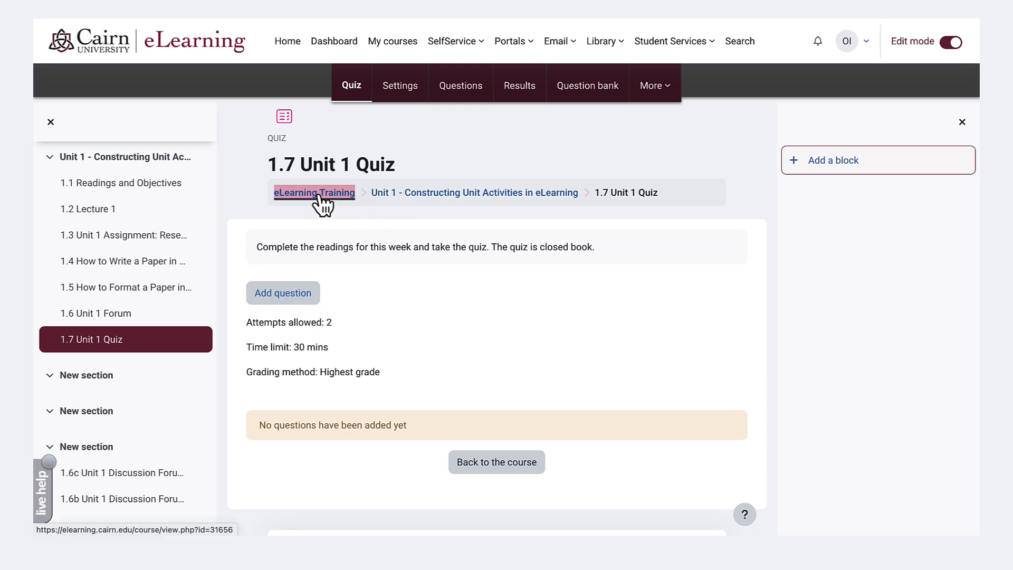
scroll(337, 315, down, 10)
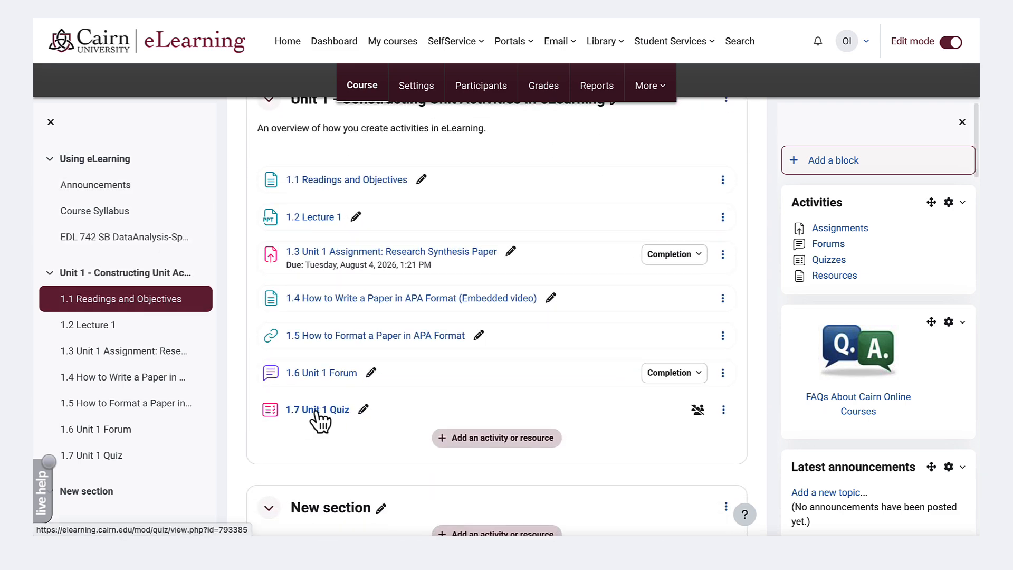
click(316, 411)
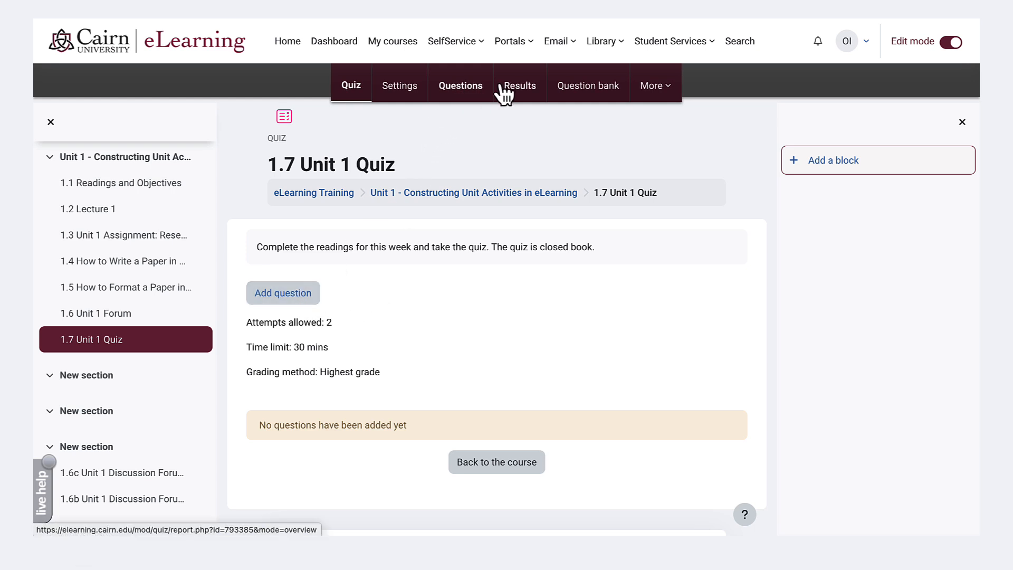
Start adding a new Multiple choice question to the quiz
click(293, 303)
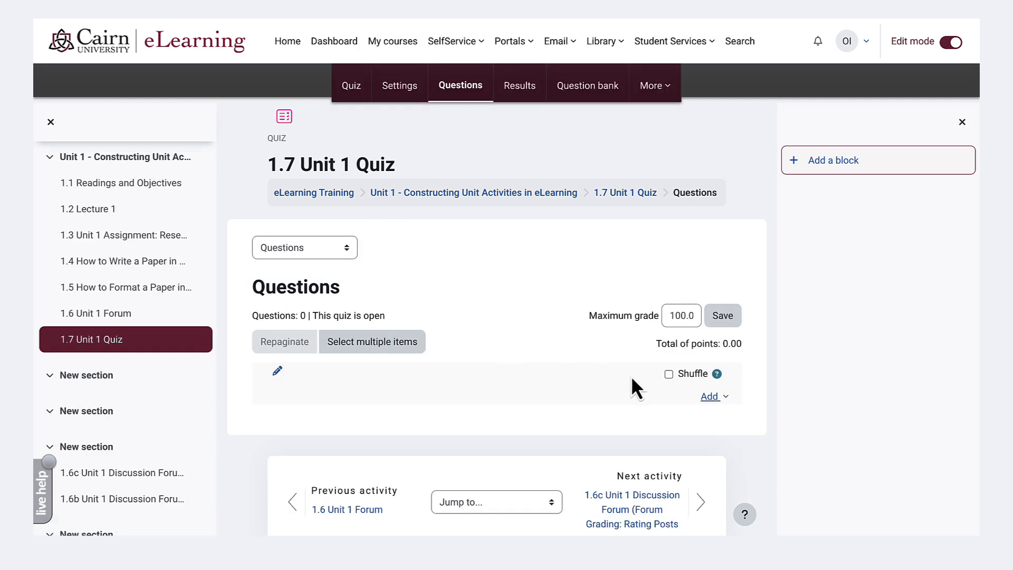
click(718, 404)
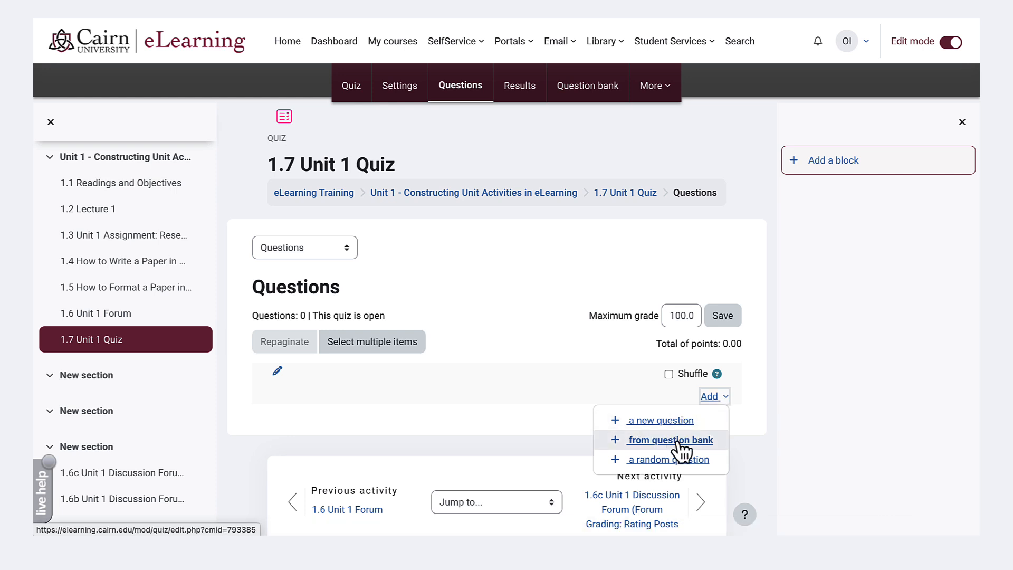
click(657, 422)
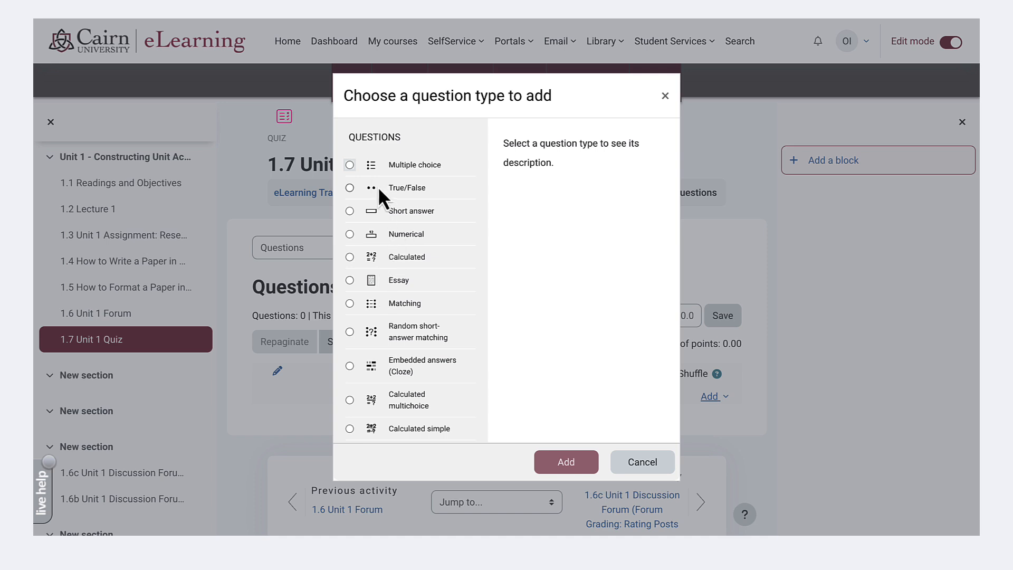
click(349, 166)
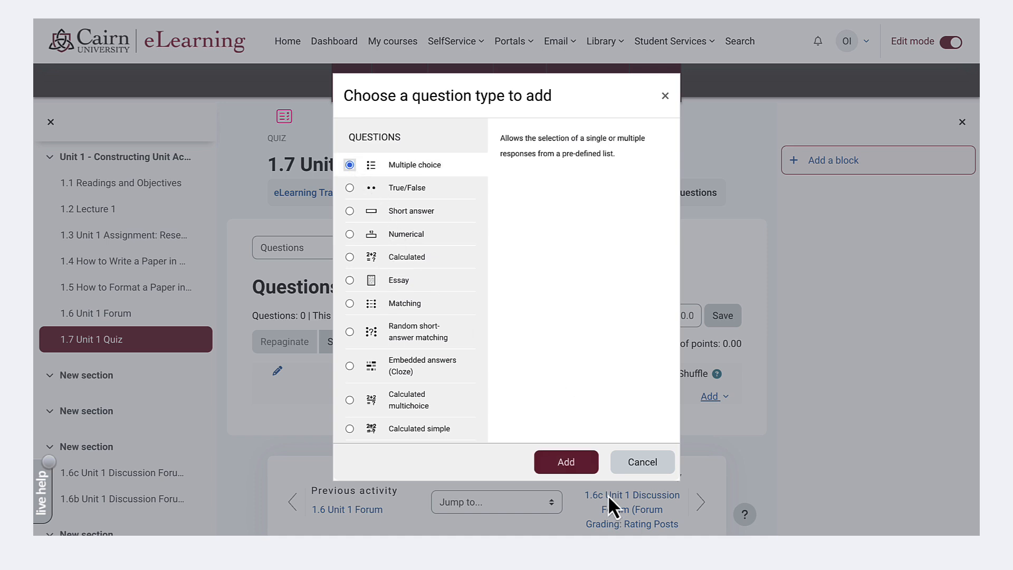
click(579, 464)
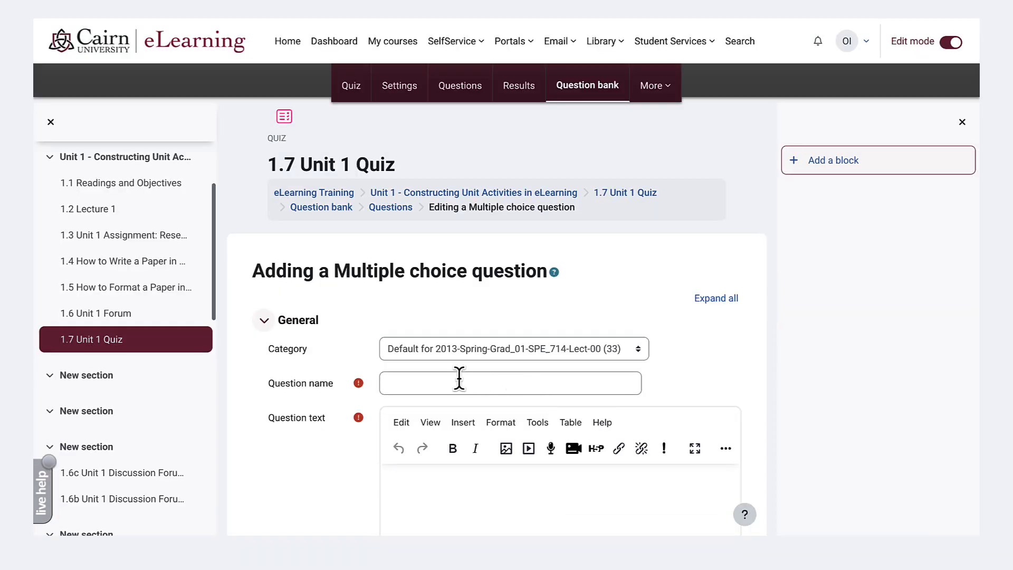
Name the question "q1" and enter "What statement best describes data literacy?" as its question text
click(459, 379)
text(What statement best describes data literacy?)
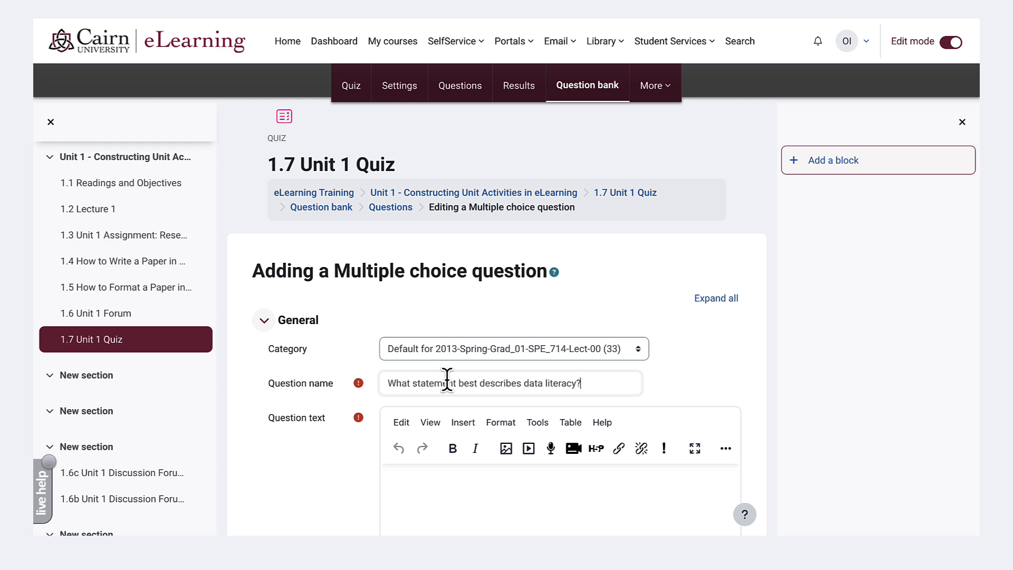
click(442, 483)
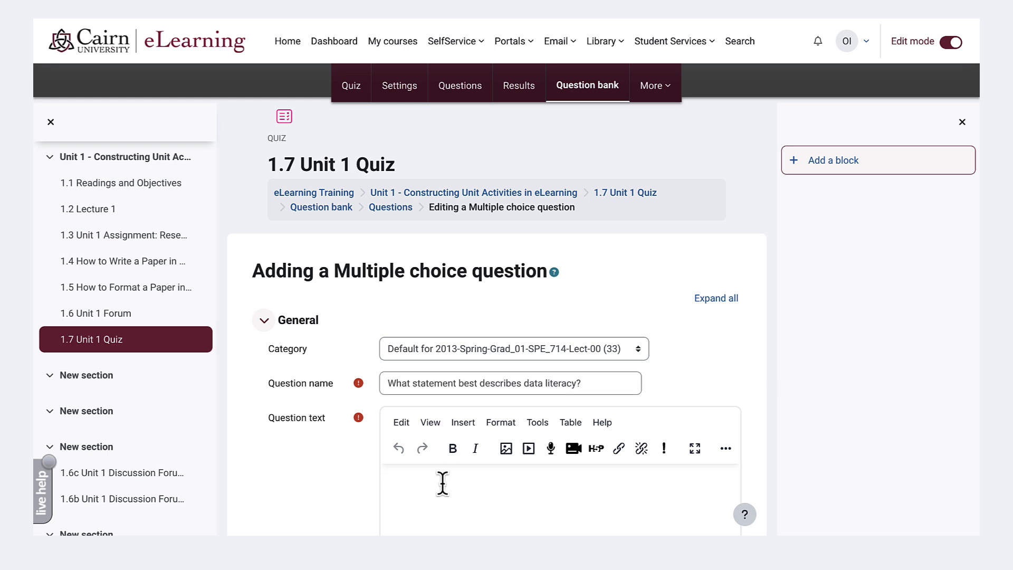
text(What statement best describes data literacy?)
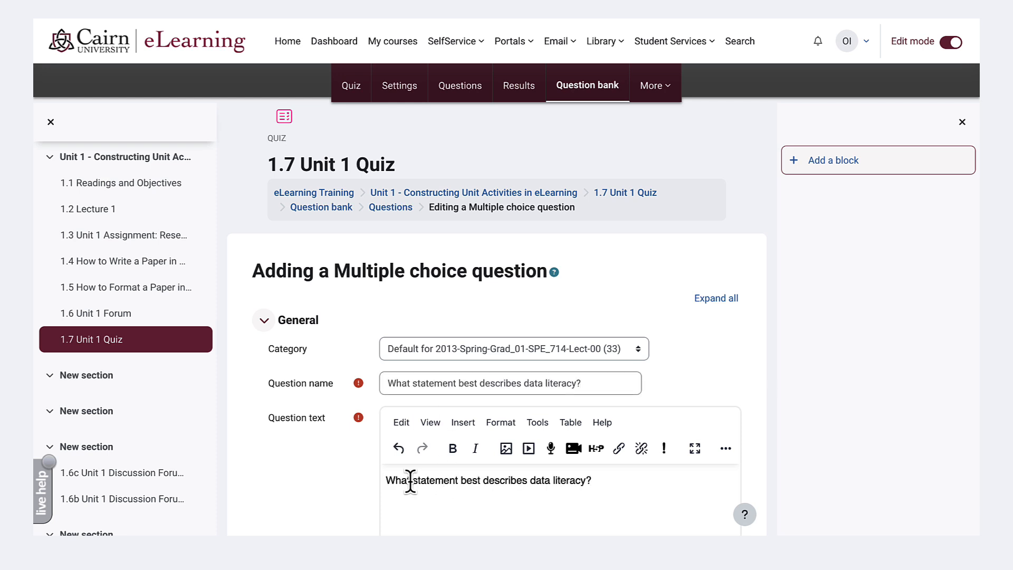
Set the question's default points to 10 and go on to the empty Choice 1 under Answers
scroll(410, 482, down, 6)
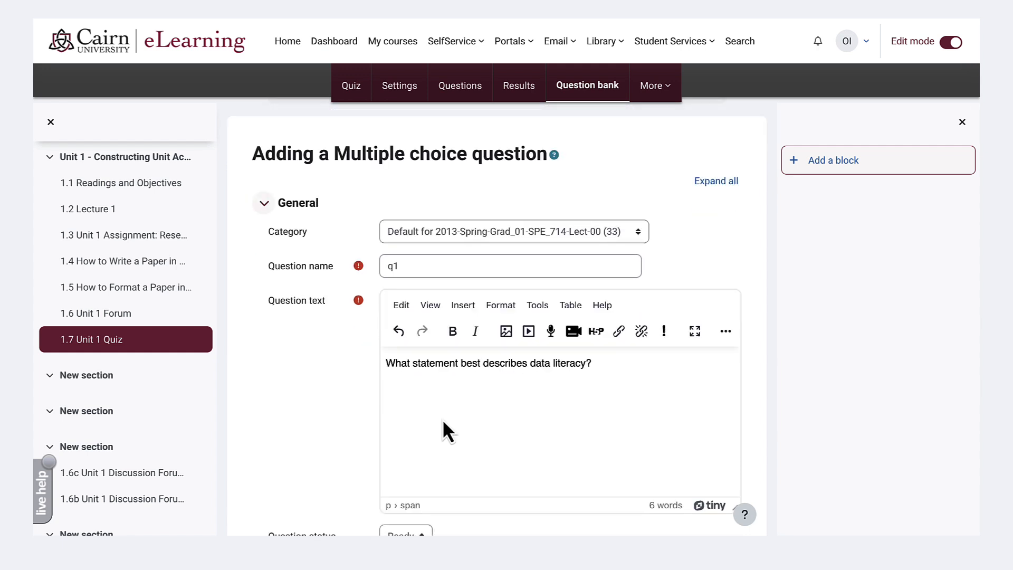
scroll(446, 419, down, 4)
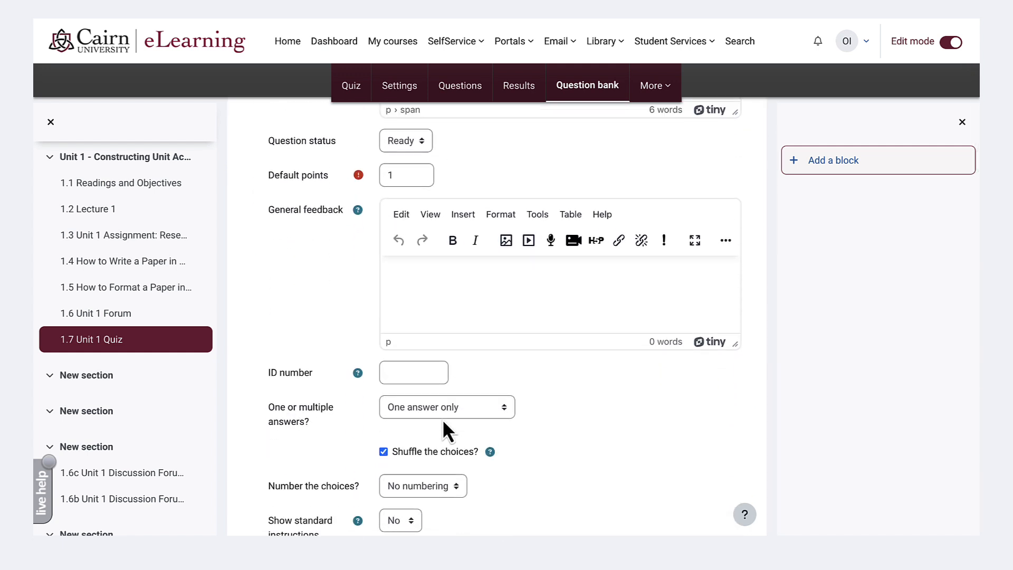
click(404, 174)
text(0)
click(342, 322)
scroll(360, 400, down, 2)
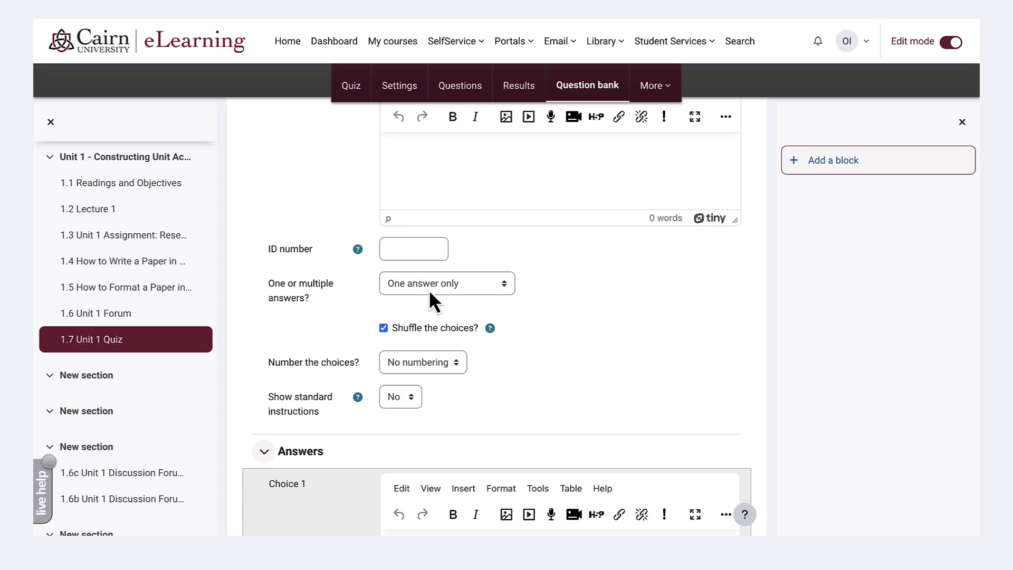
scroll(428, 289, down, 1)
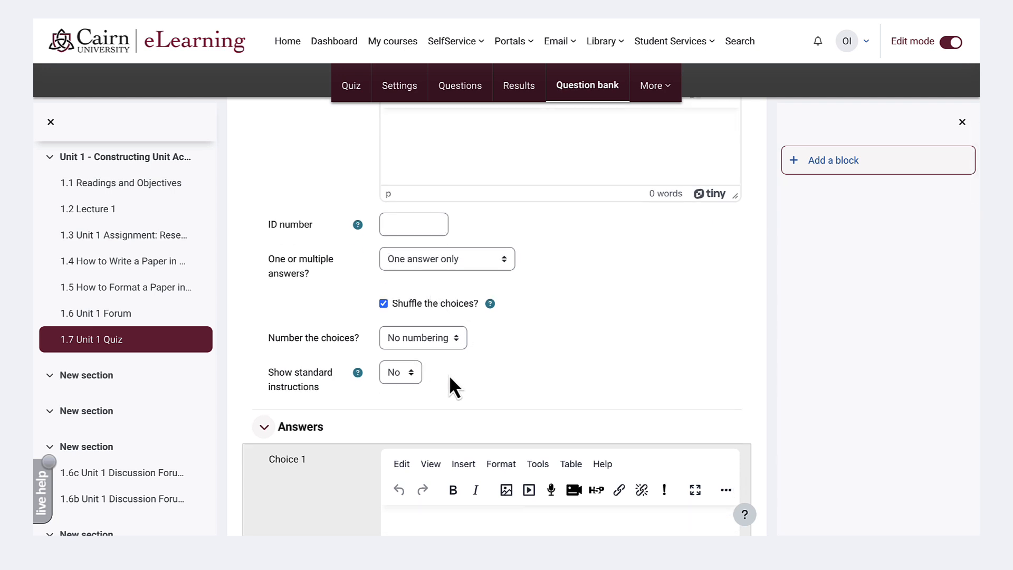
scroll(493, 375, down, 4)
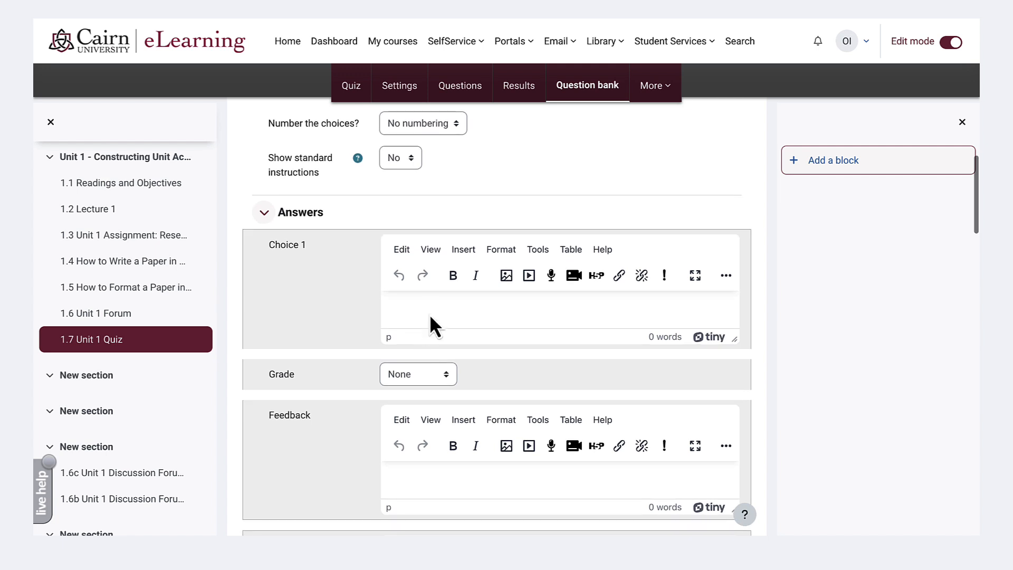
Enter "Collecting, analyzing, communicating, and using multiple measures of data" as Choice 1 and set its grade to 100%
click(429, 314)
text(Collecting, analyzing, communicating, and using multiple measures of data)
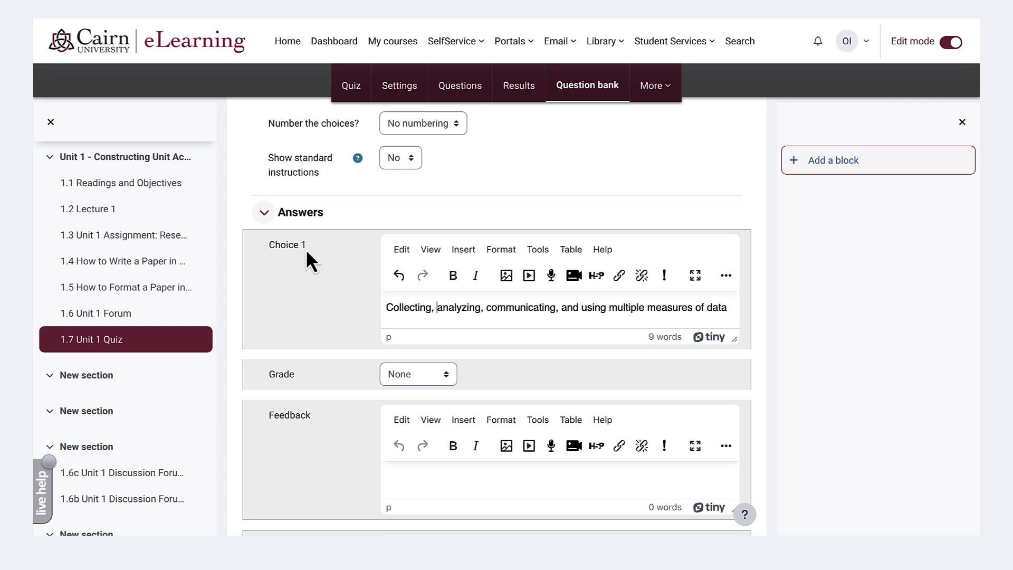
click(400, 376)
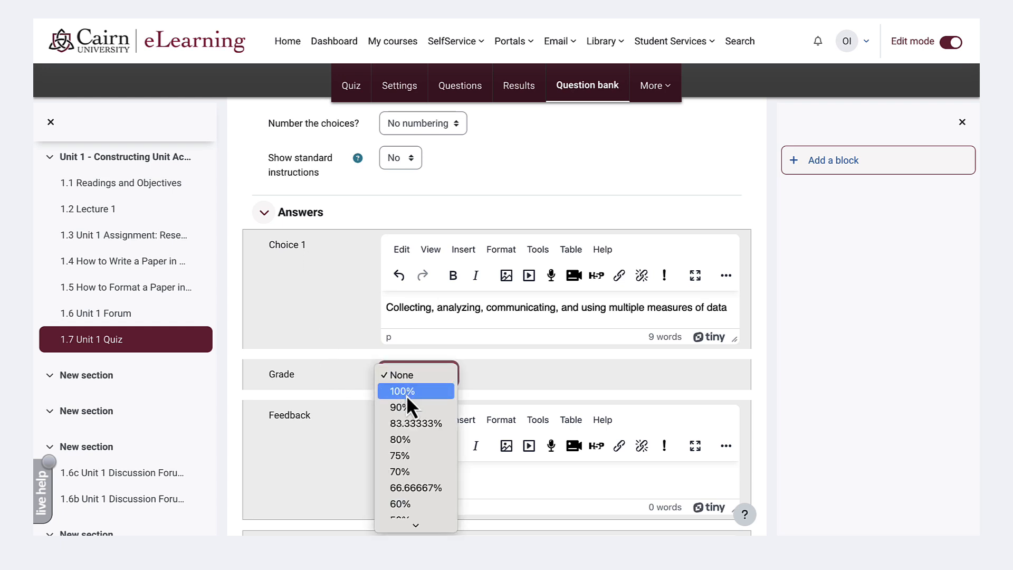
click(404, 381)
click(363, 315)
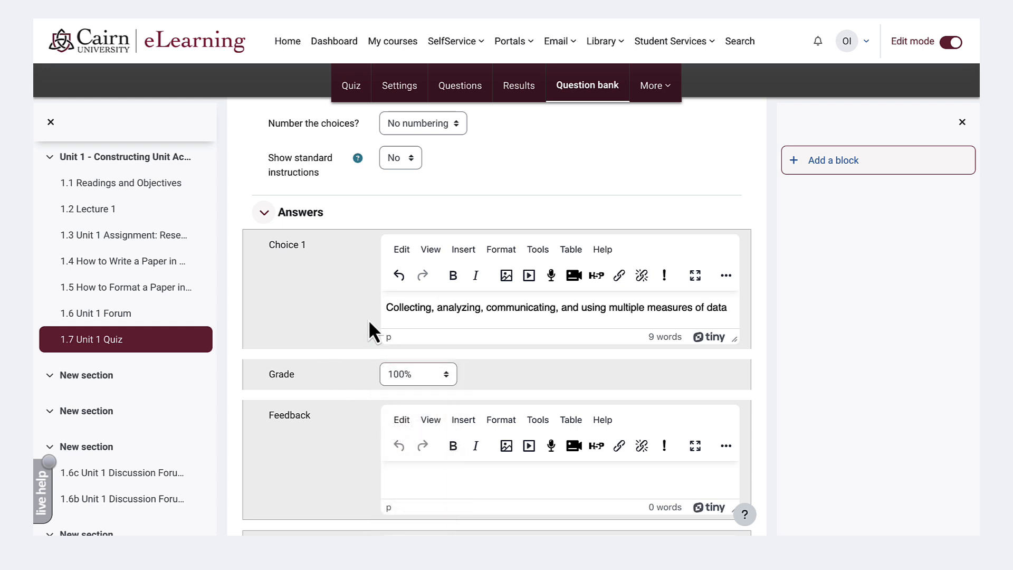
Fill Choices 2 to 4 with "Teaching and learning data measurements", "Being a learning organization" and "All of the above."
scroll(368, 318, down, 3)
click(411, 324)
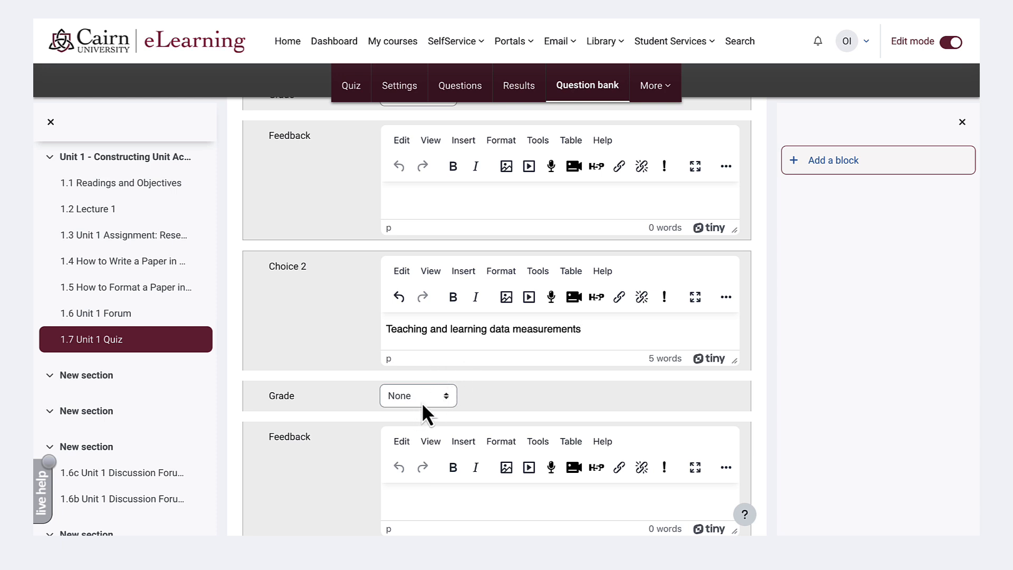
scroll(334, 393, down, 4)
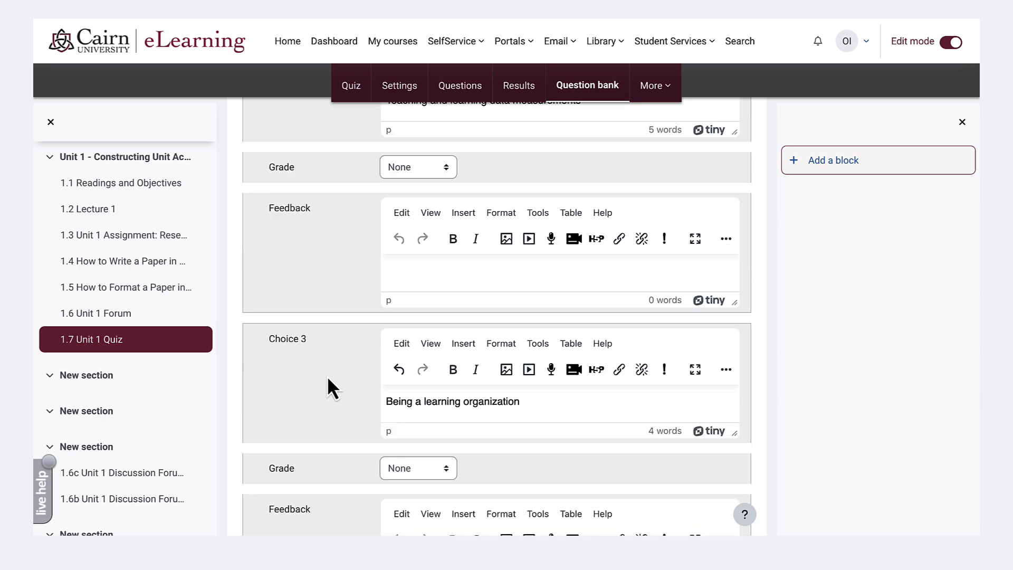
scroll(417, 379, down, 6)
click(427, 378)
text(C)
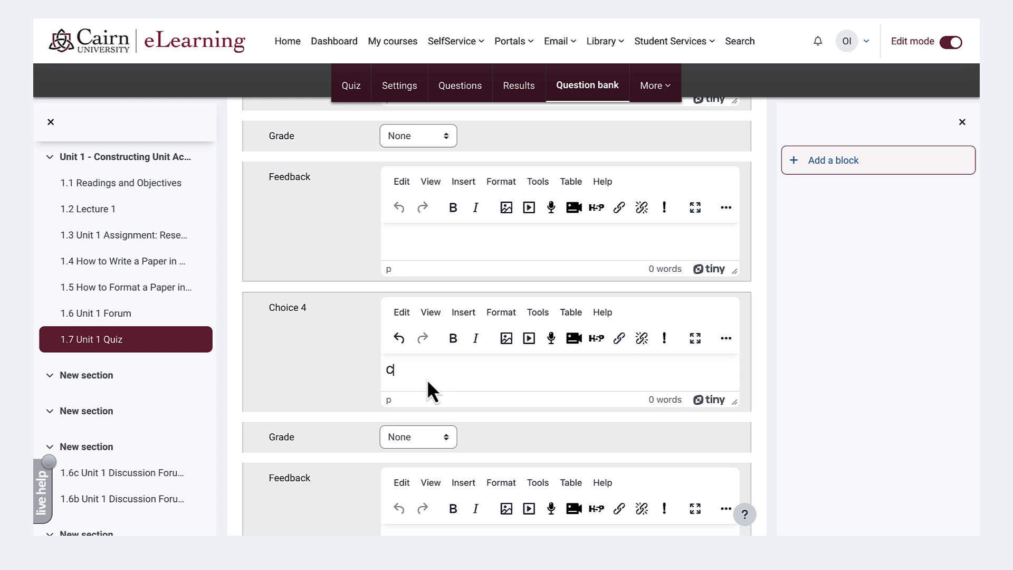
Check the remaining multiple choice settings, including the general feedback and unused Choice 5, and save the question to the quiz
scroll(322, 403, down, 8)
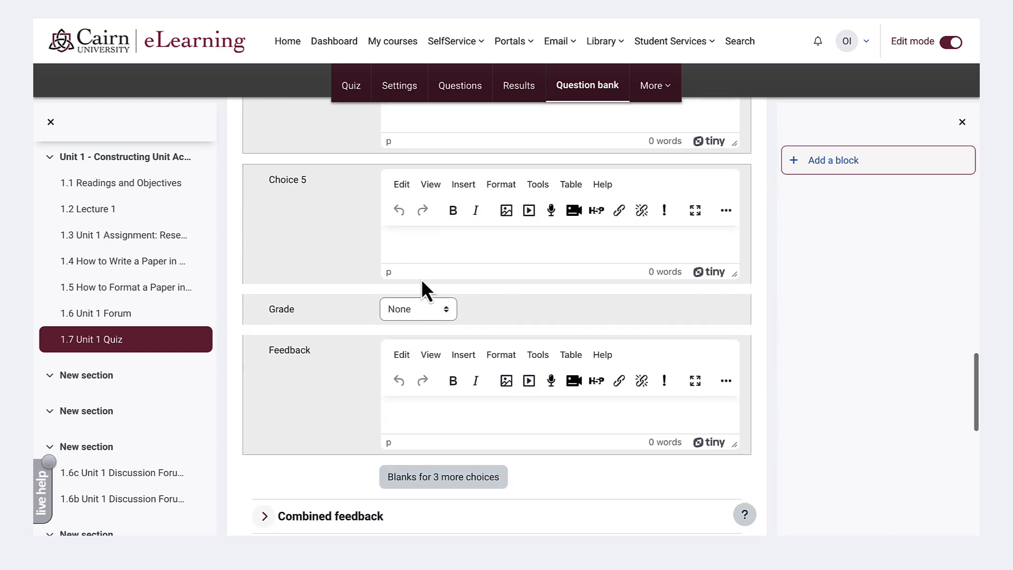
scroll(440, 403, down, 3)
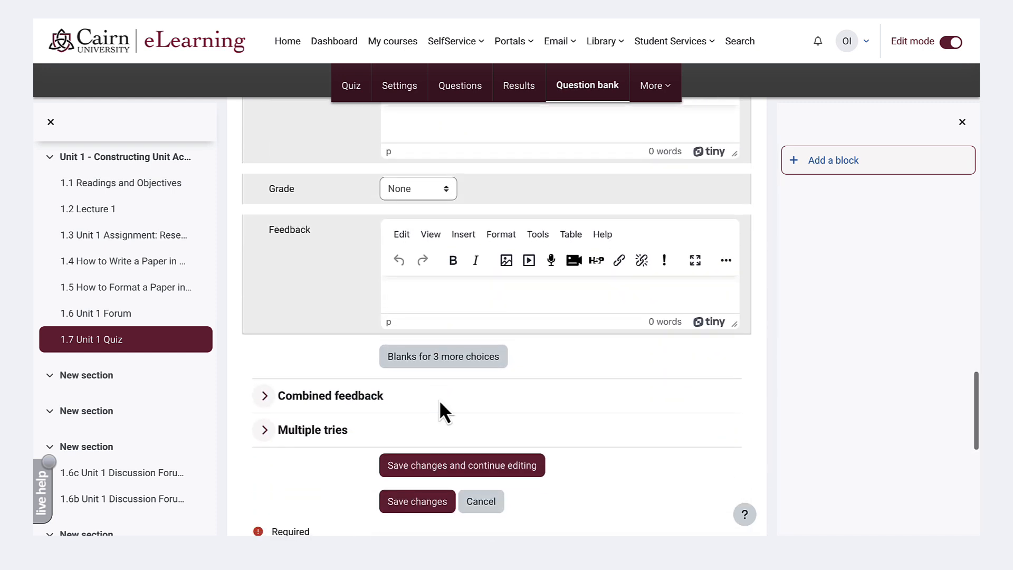
scroll(402, 457, down, 2)
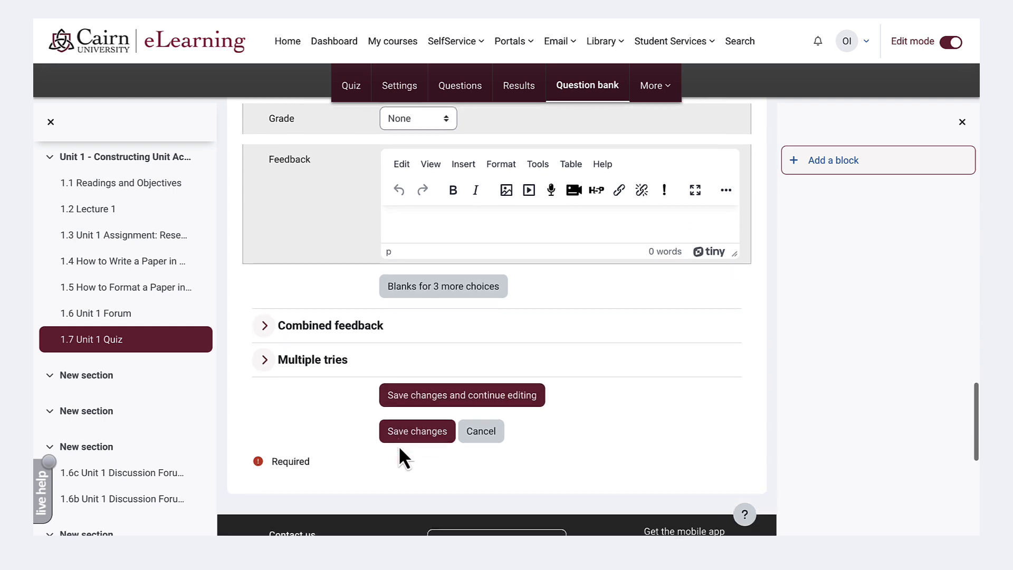
scroll(402, 457, up, 1)
scroll(398, 445, up, 15)
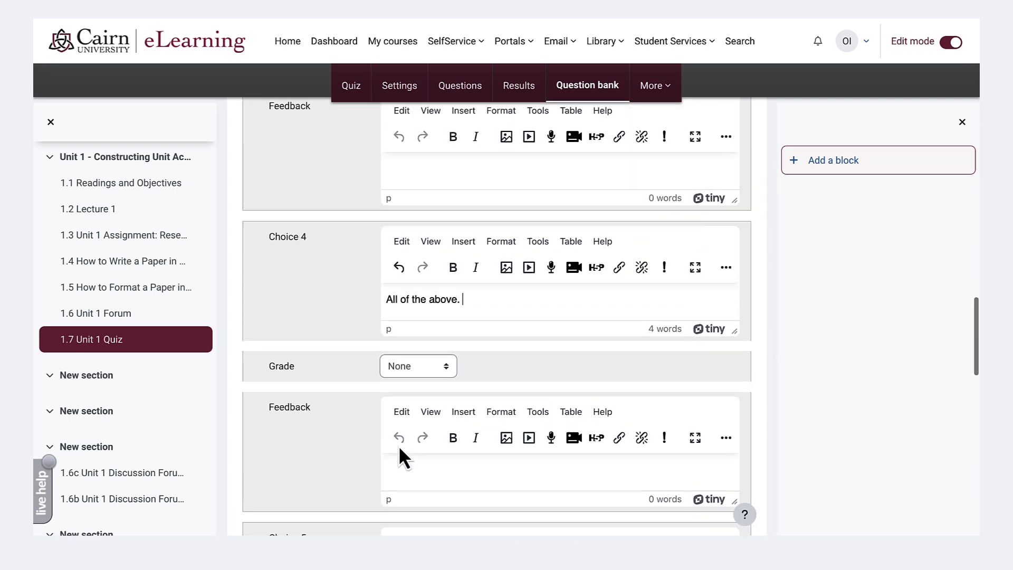
scroll(398, 445, up, 15)
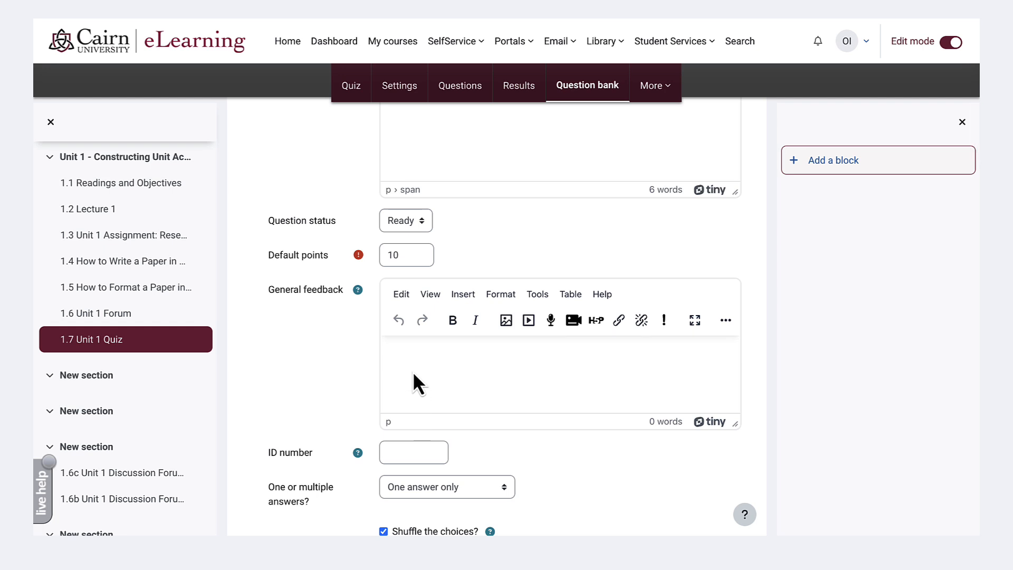
click(401, 360)
scroll(396, 358, down, 2)
scroll(395, 360, down, 20)
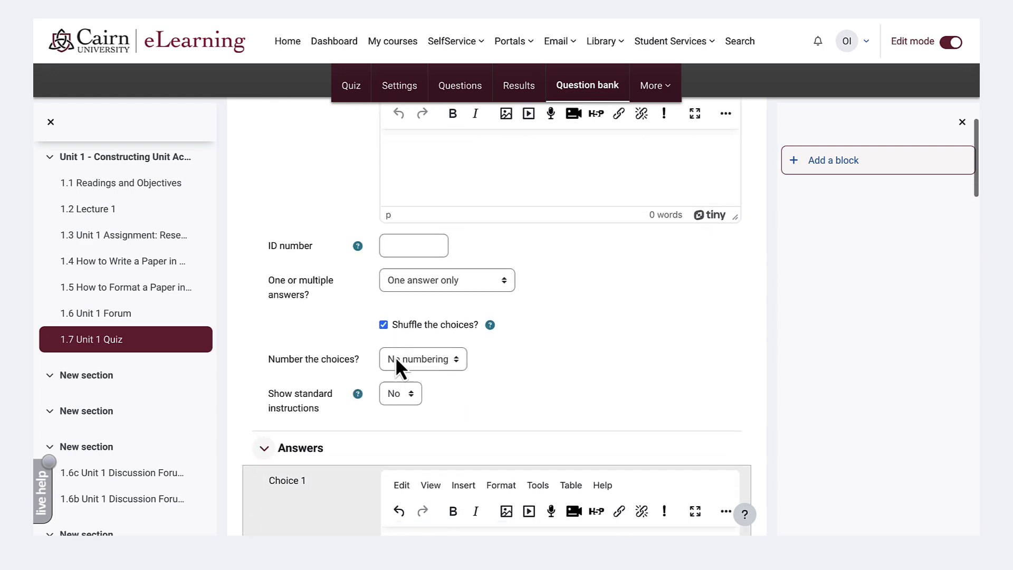
scroll(396, 359, down, 20)
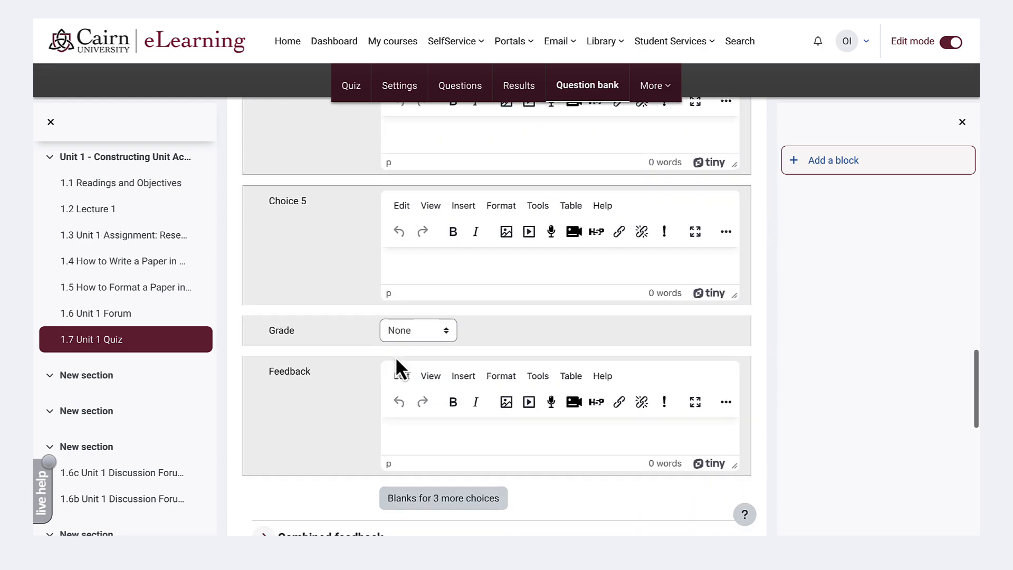
click(422, 290)
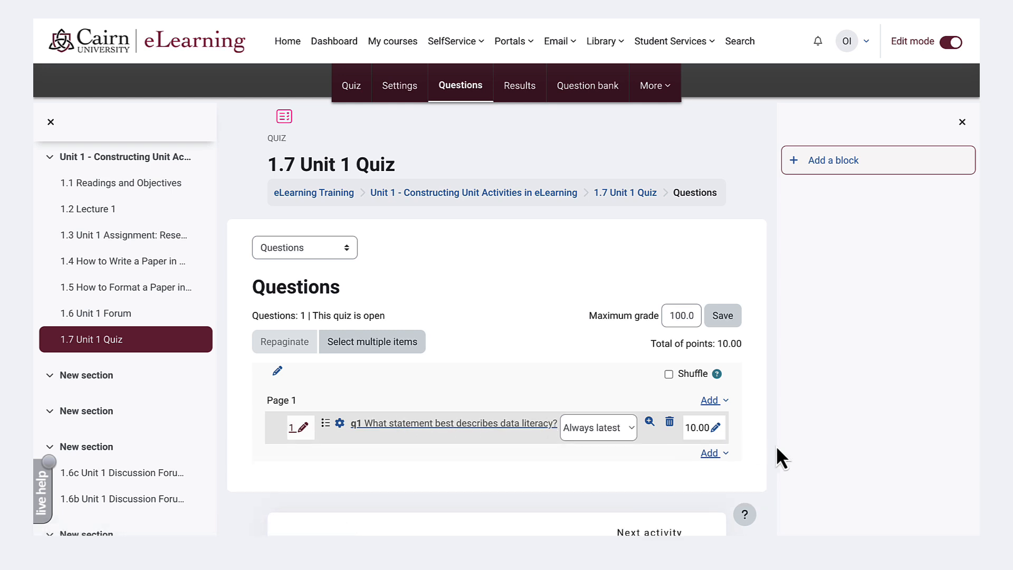
Start adding a new True/False question at the end of the quiz
click(711, 454)
click(674, 480)
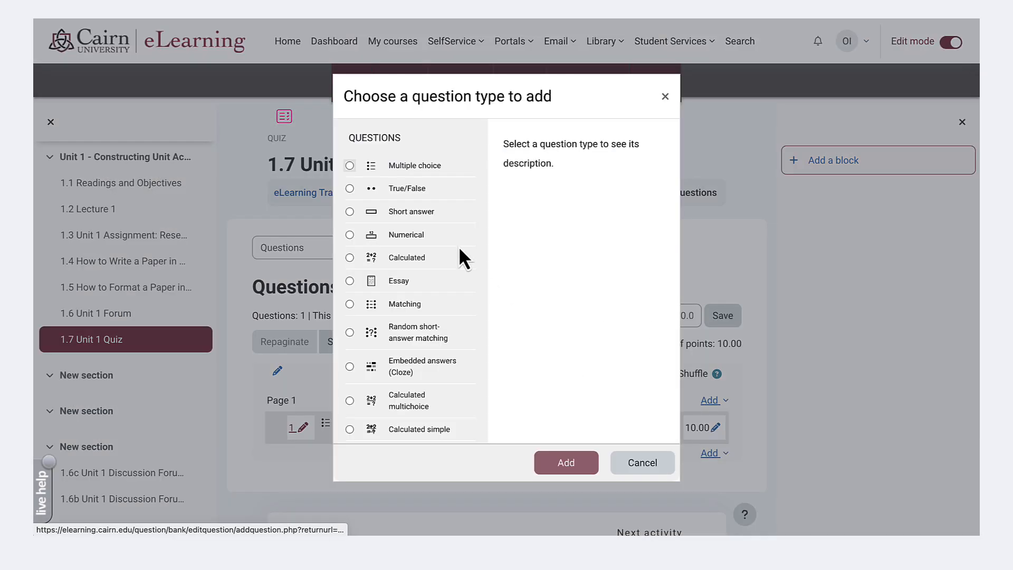
click(404, 188)
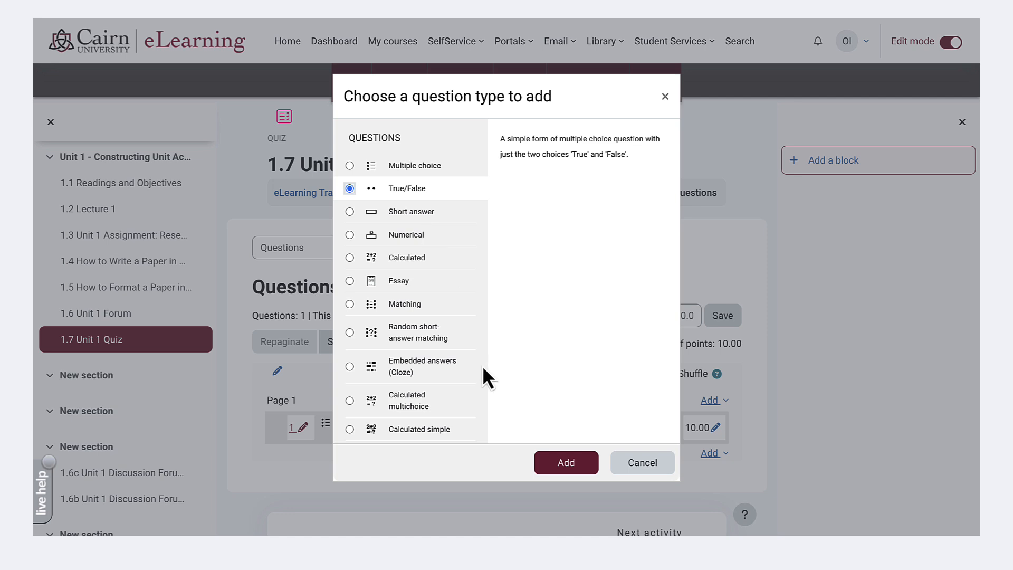
click(574, 470)
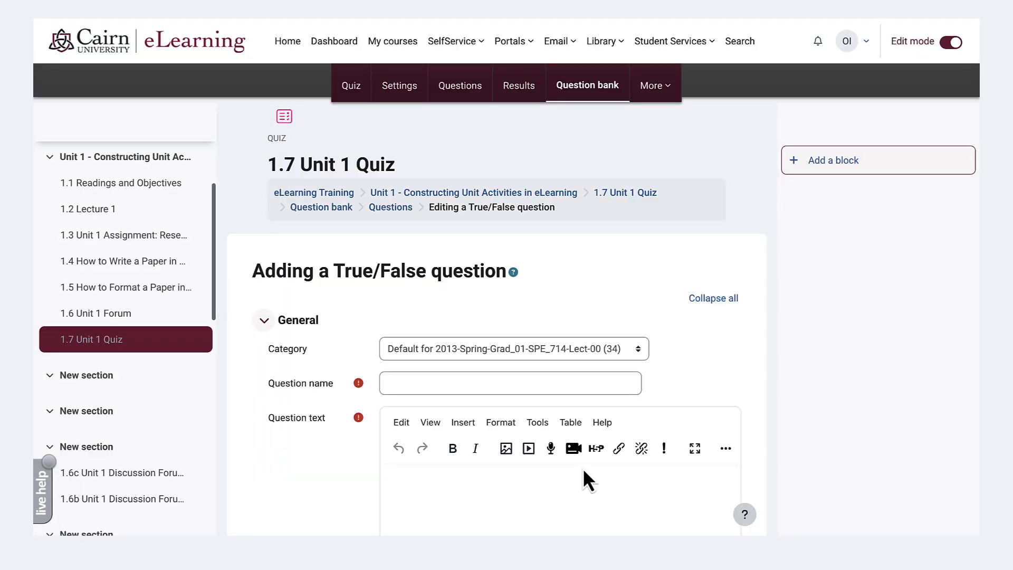
Name the True/False question "q1q2" and enter its question text beginning "The Continuous School Improvement"
click(431, 387)
text(q2)
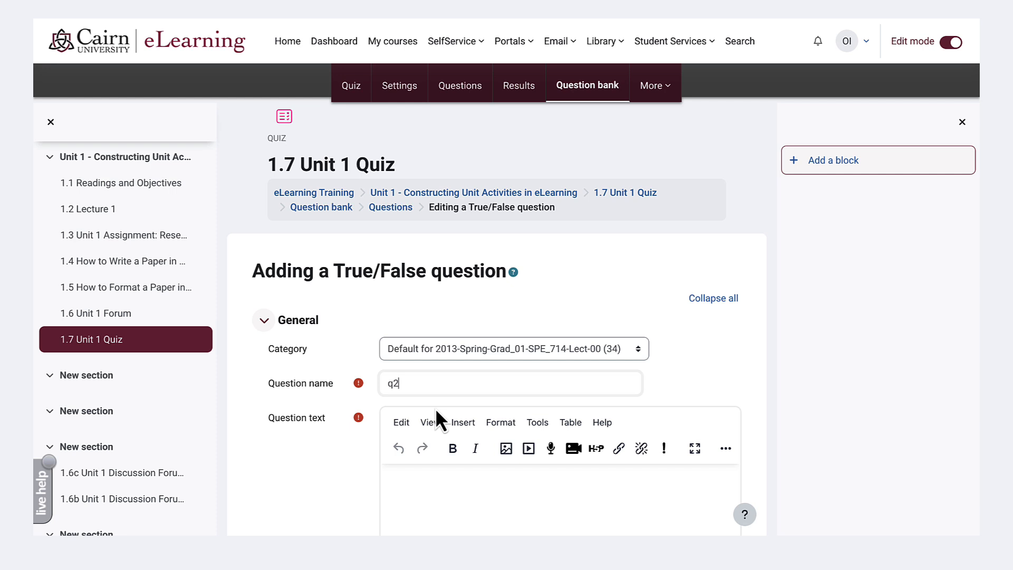
key(BackSpace)
key(BackSpace)
text(q1q)
click(457, 499)
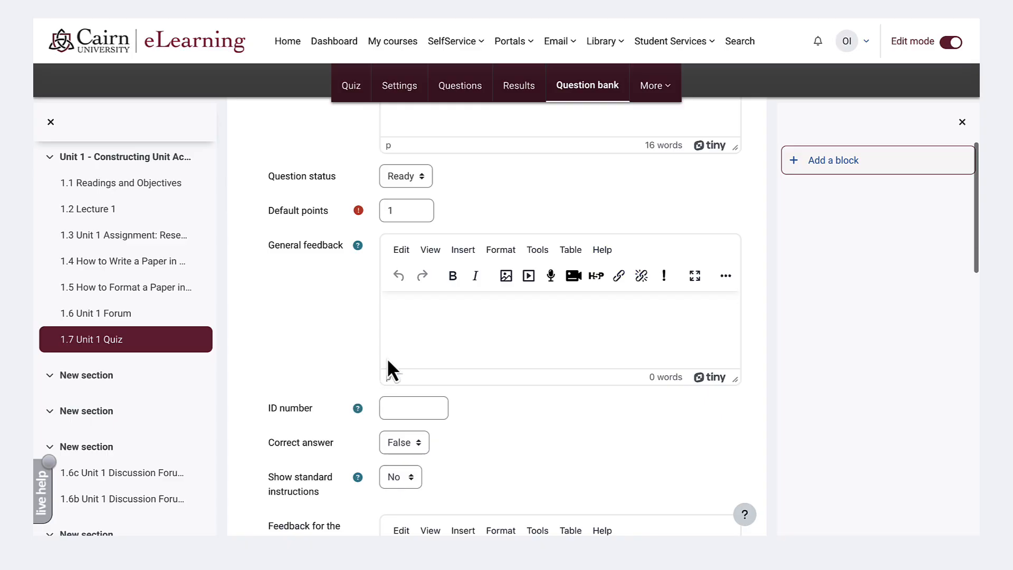
Check the correct answer and the feedback fields for the True and False responses, and save the True/False question
scroll(407, 328, down, 3)
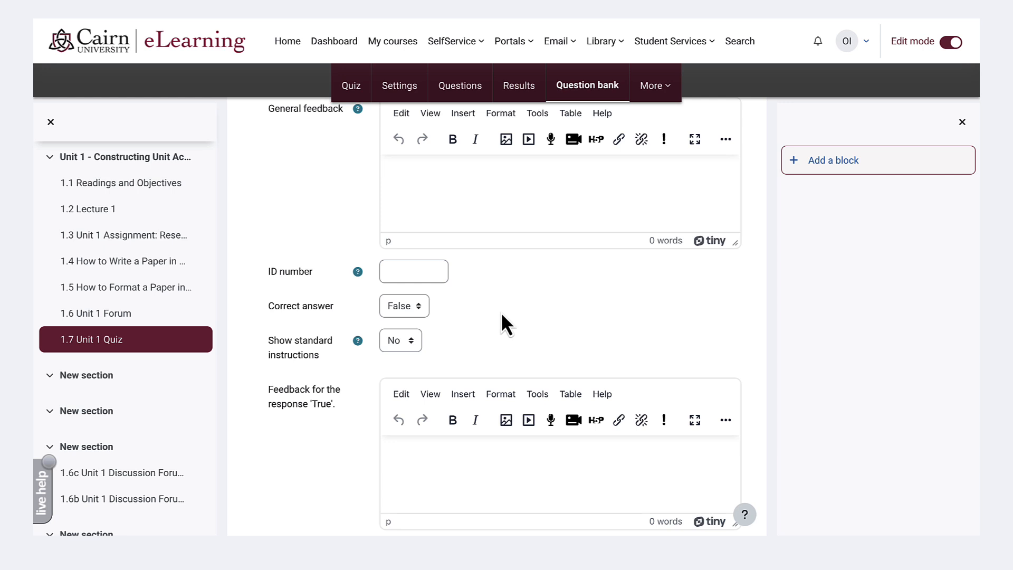
scroll(297, 458, down, 2)
scroll(296, 457, down, 4)
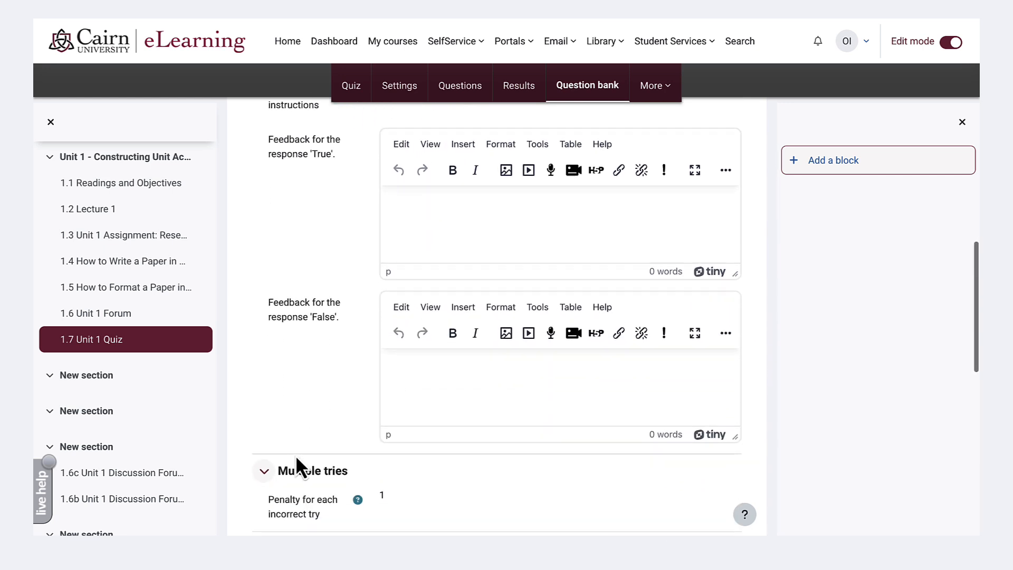
click(452, 225)
click(434, 381)
scroll(432, 379, down, 4)
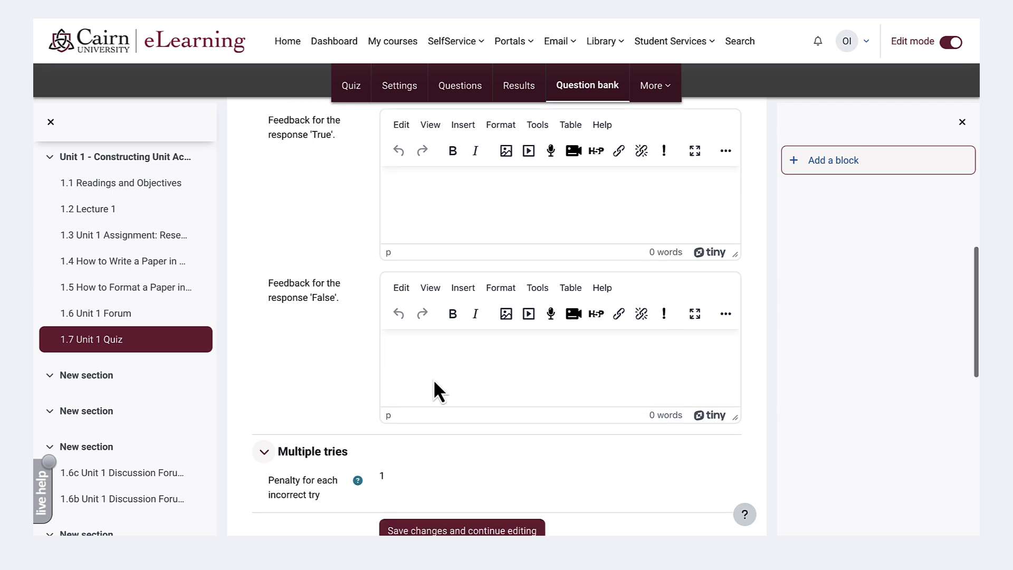
click(414, 406)
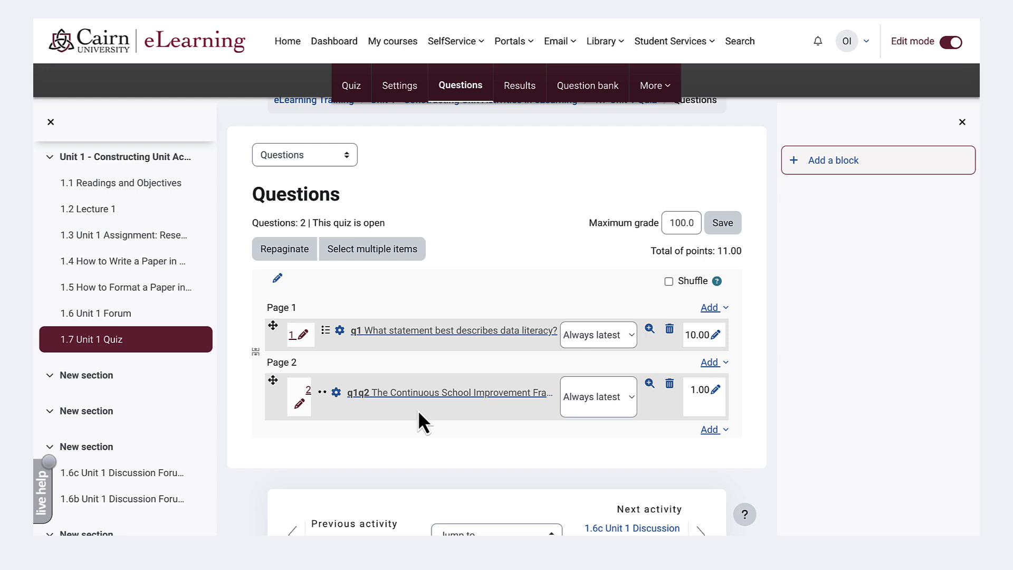
Start a new Essay question named "q1q3" with the text "Which three competencies should schools focus on to develop 21st century critical thinkers?"
click(710, 430)
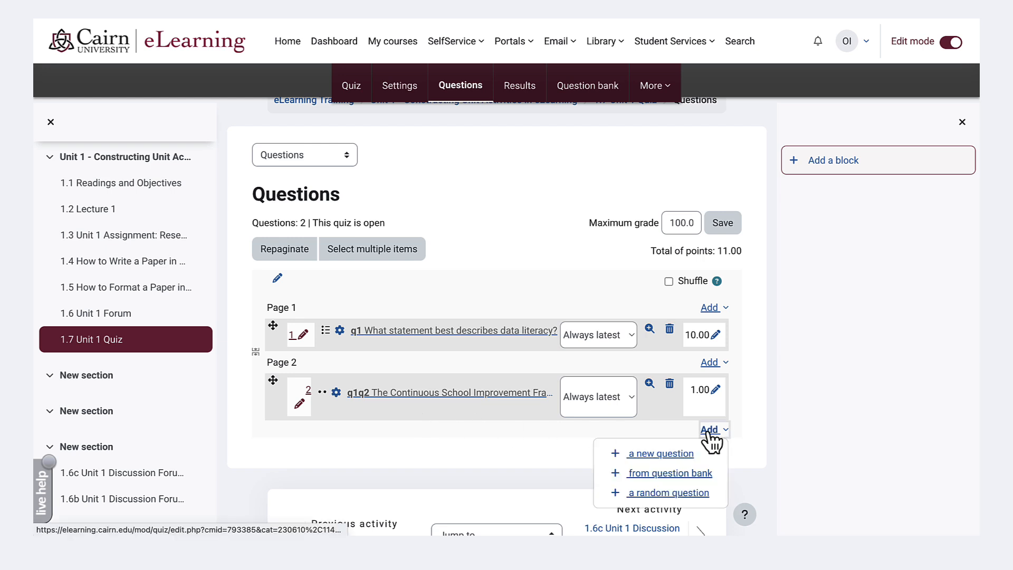
click(663, 455)
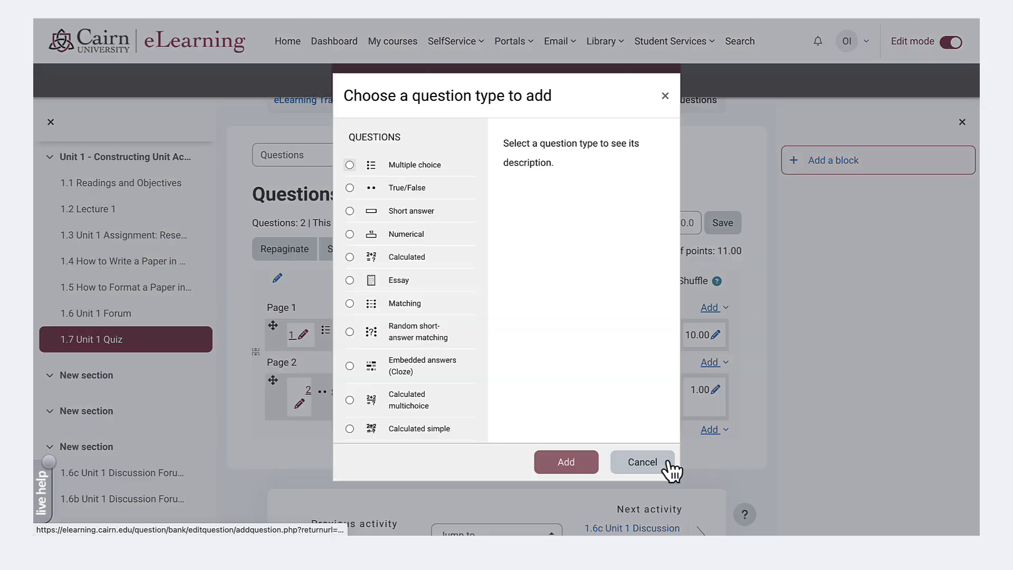
click(394, 281)
click(553, 462)
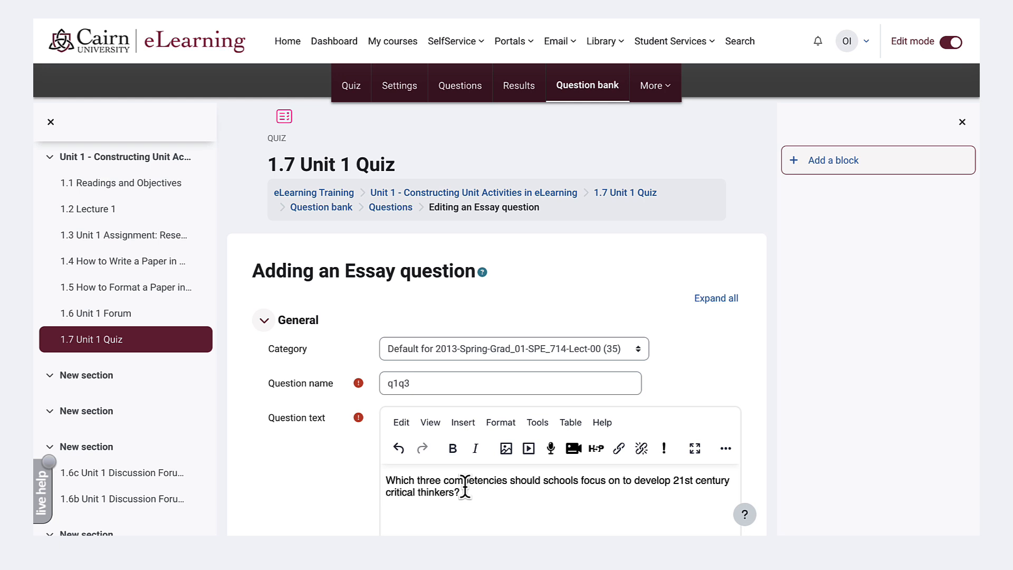
Examine the essay question's response options, including the required text and allowed attachments choices, and the grader information section
scroll(465, 485, down, 3)
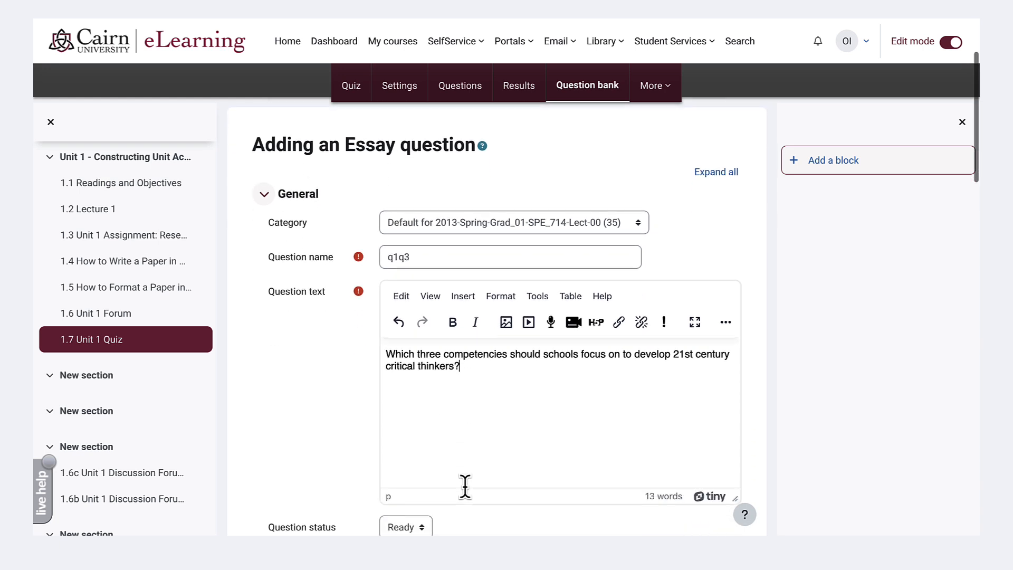
scroll(465, 486, down, 7)
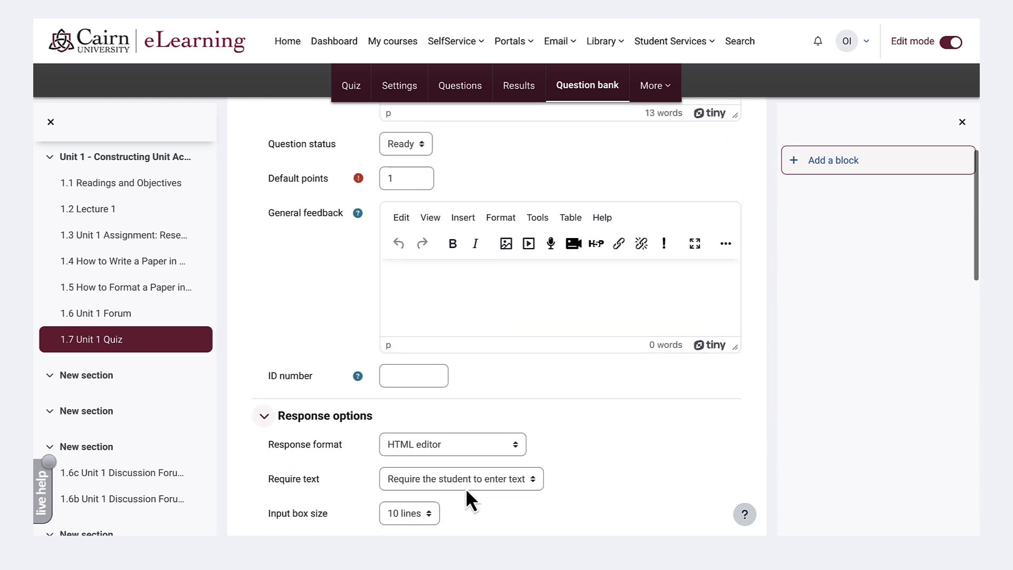
scroll(466, 488, down, 3)
scroll(466, 488, down, 1)
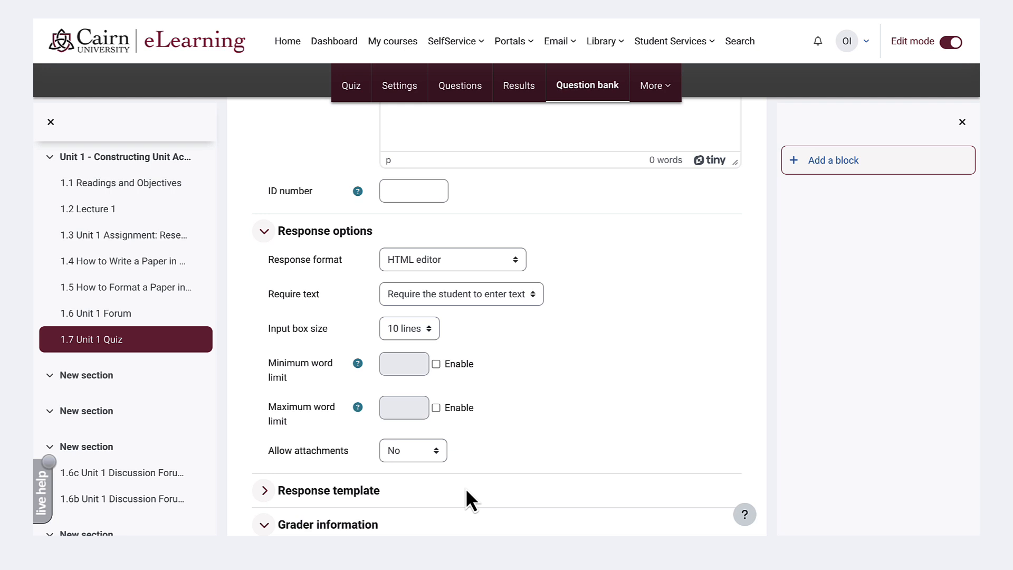
scroll(467, 491, up, 1)
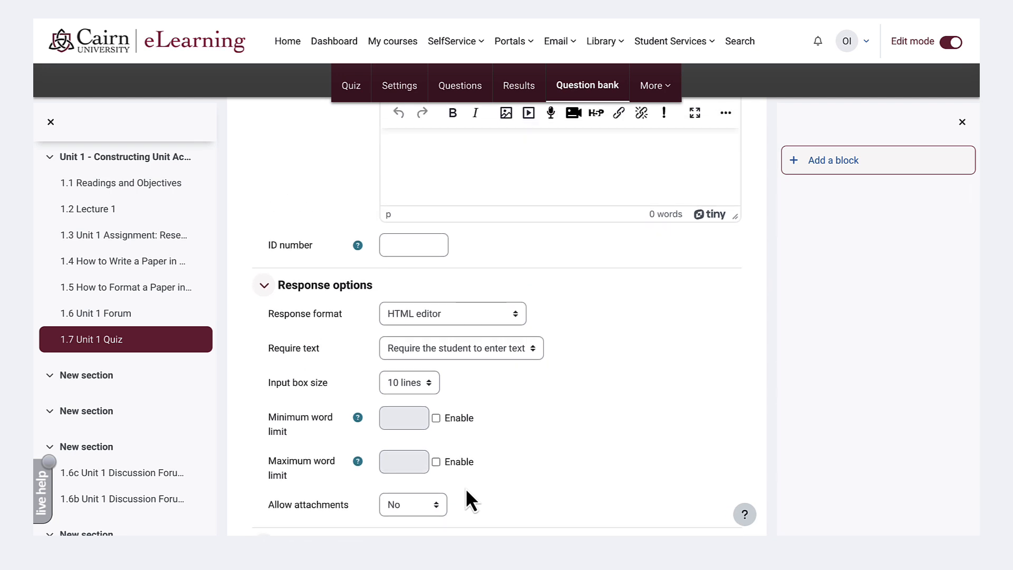
scroll(465, 488, up, 1)
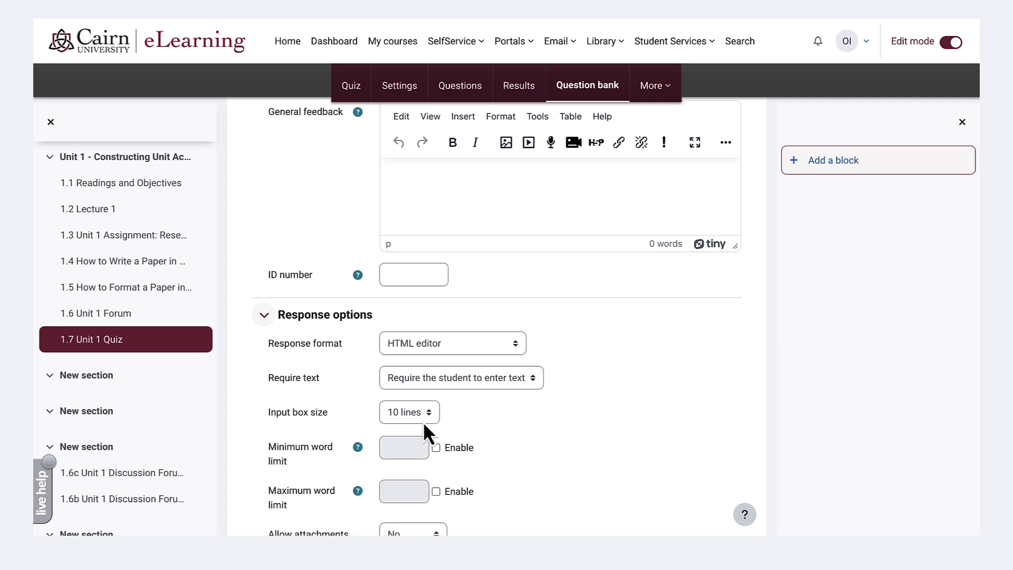
click(471, 378)
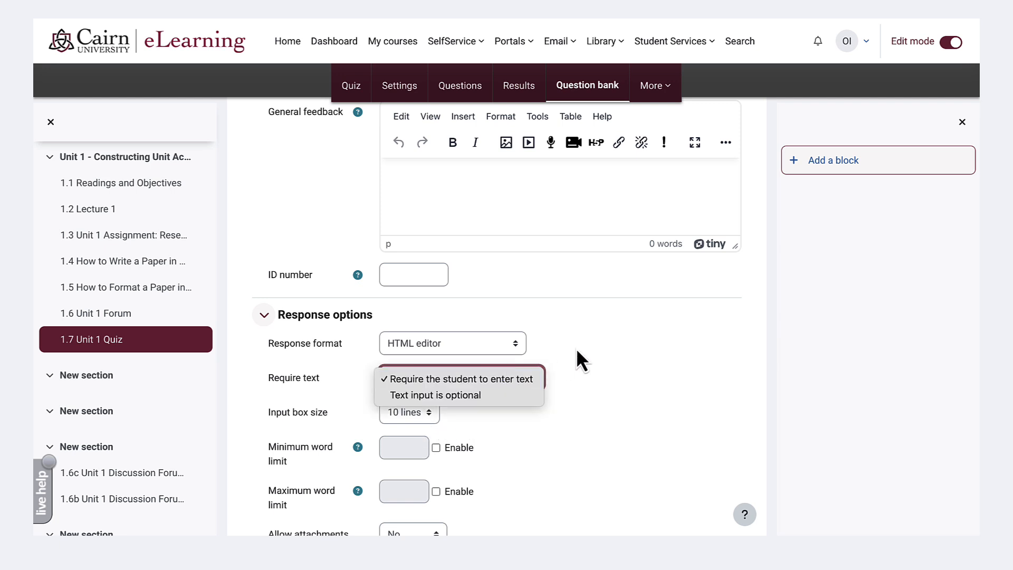
scroll(581, 349, down, 3)
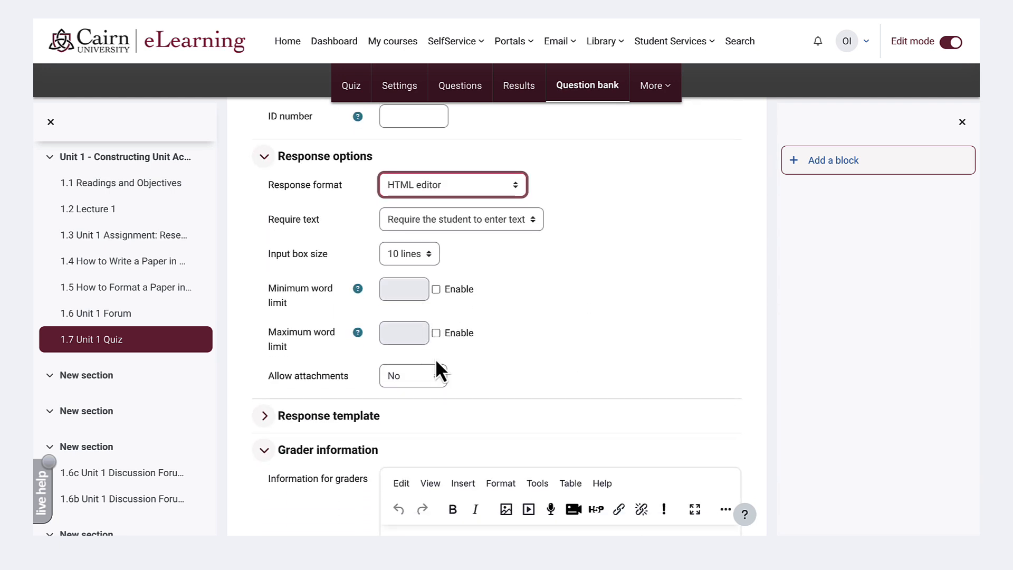
click(422, 376)
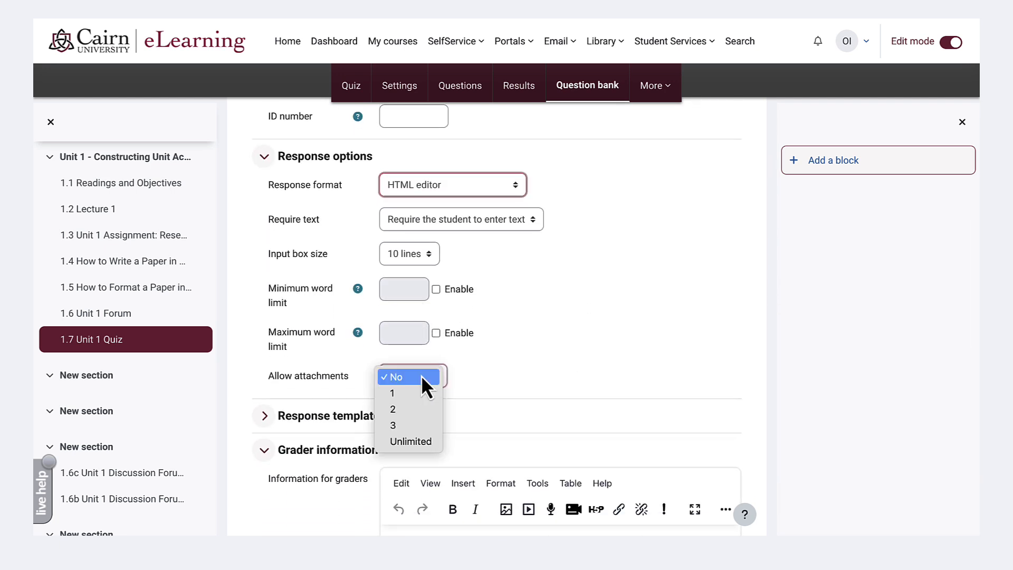
click(534, 331)
scroll(533, 331, down, 4)
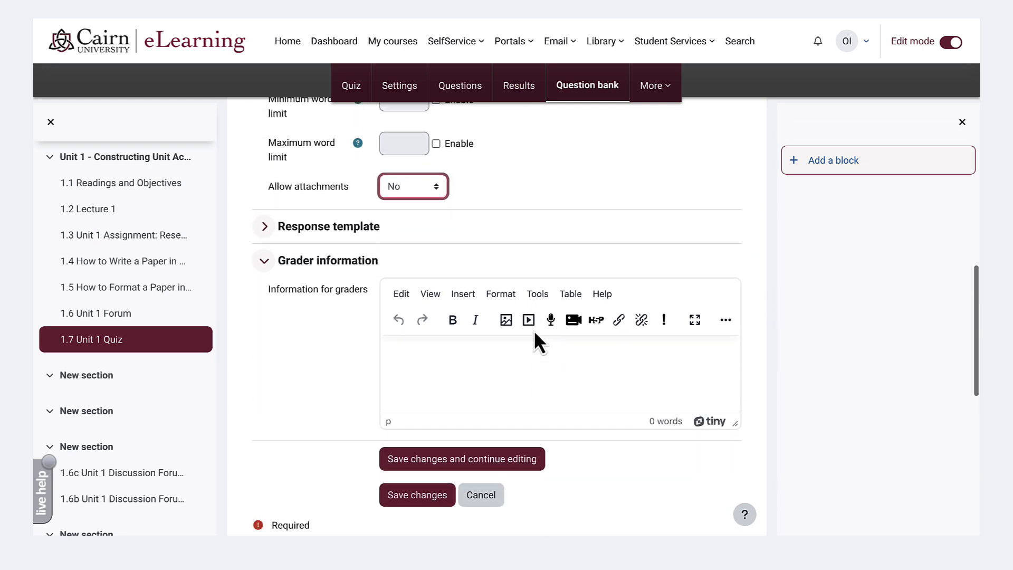
Copy the line "Notes for grader: Rigor, Relevance, Engagement" from the Word document into the essay question's information for graders and save the question
scroll(534, 330, down, 1)
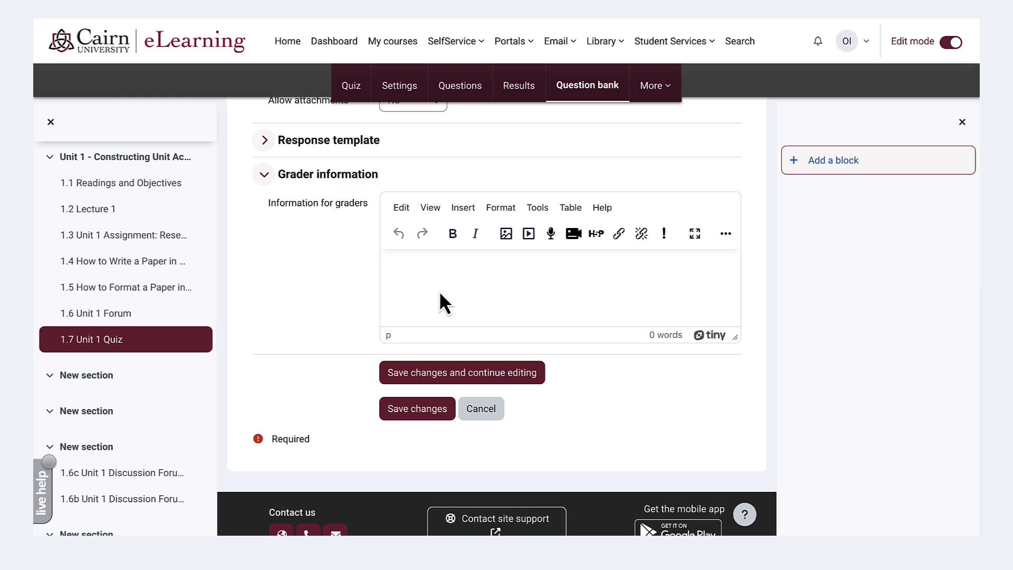
key(ctrl+Left)
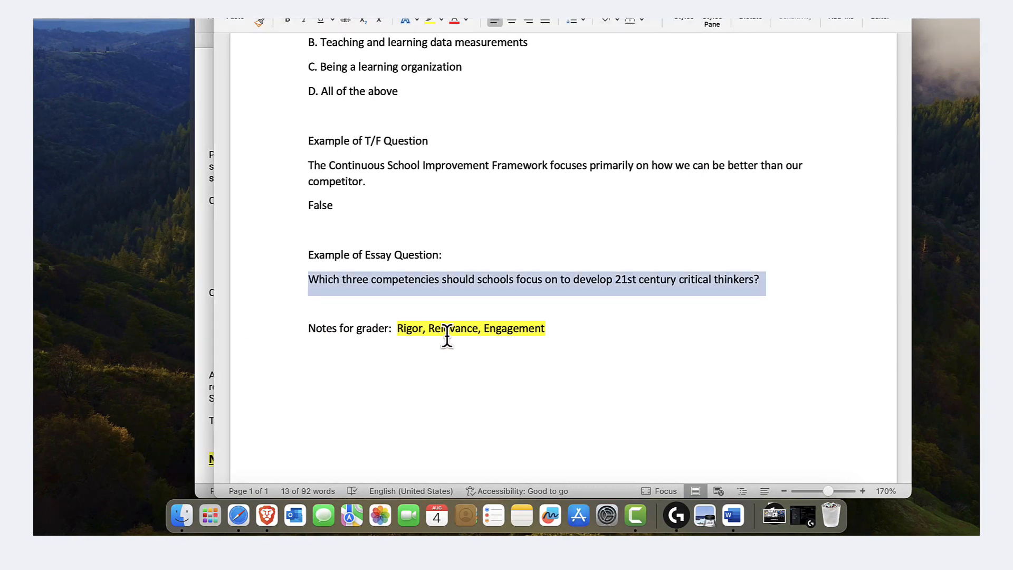
double_click(449, 339)
triple_click(448, 336)
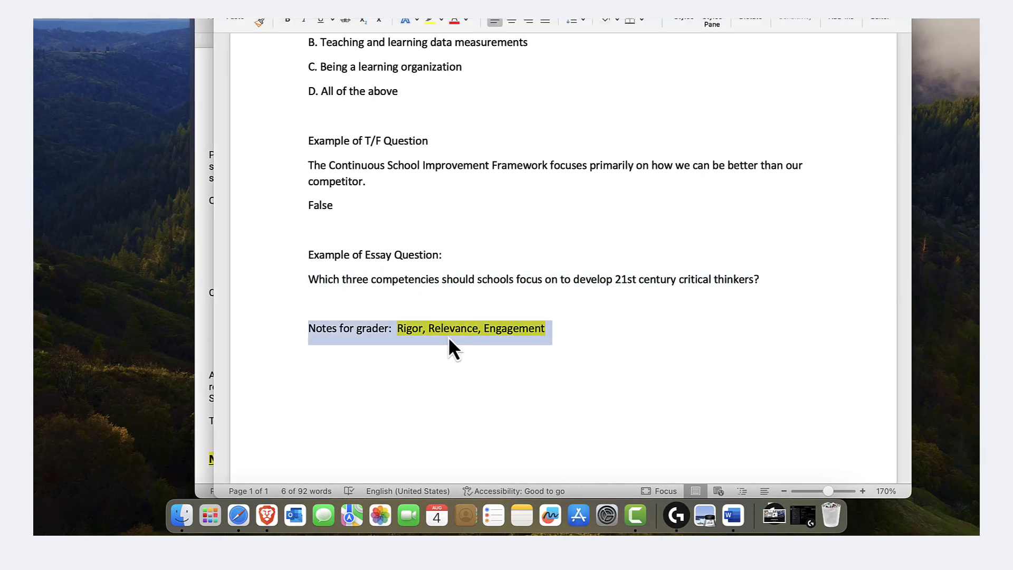
key(ctrl+Right)
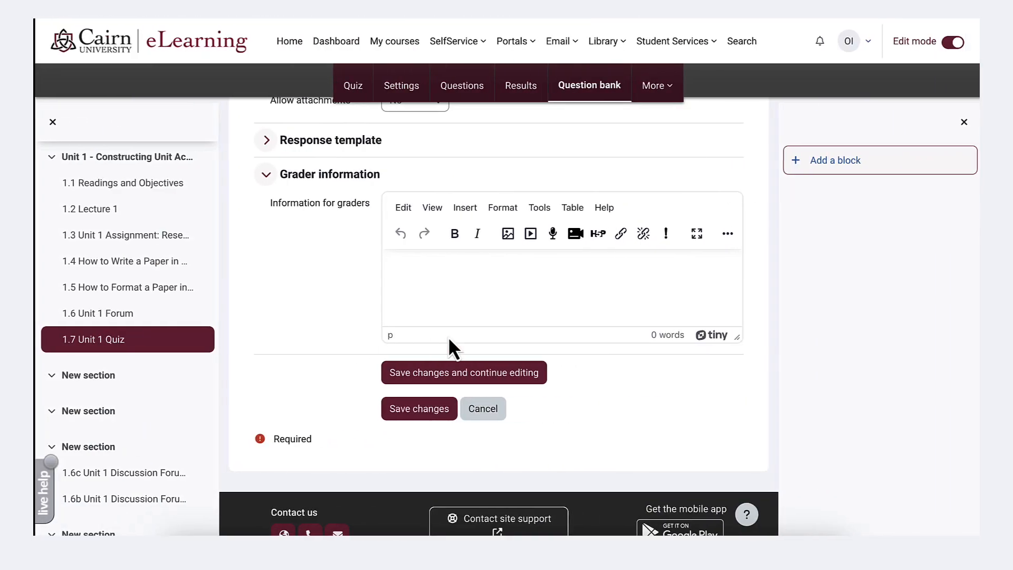
click(454, 305)
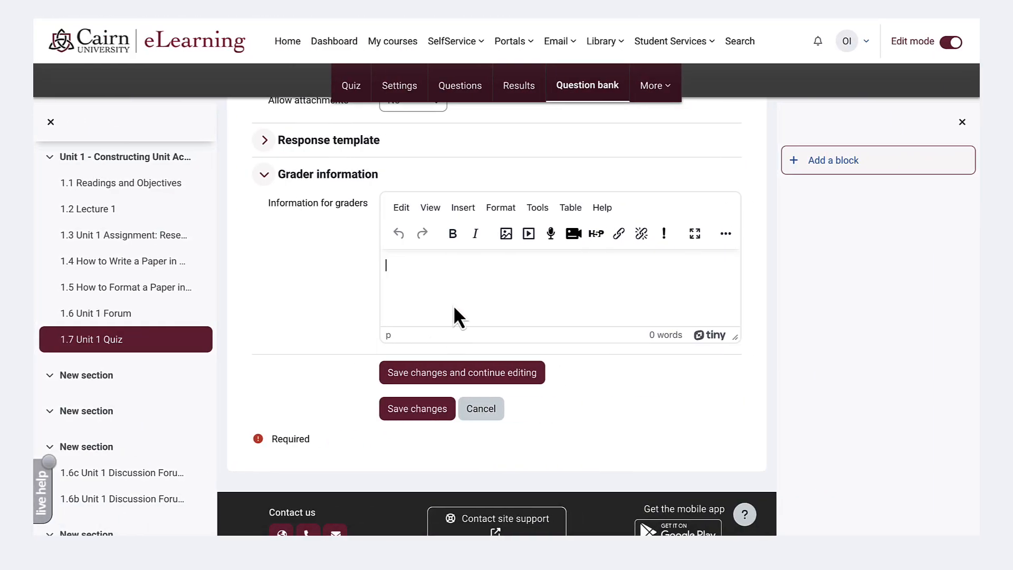
text(Notes for grader:  Rigor, Relevance, Engagement)
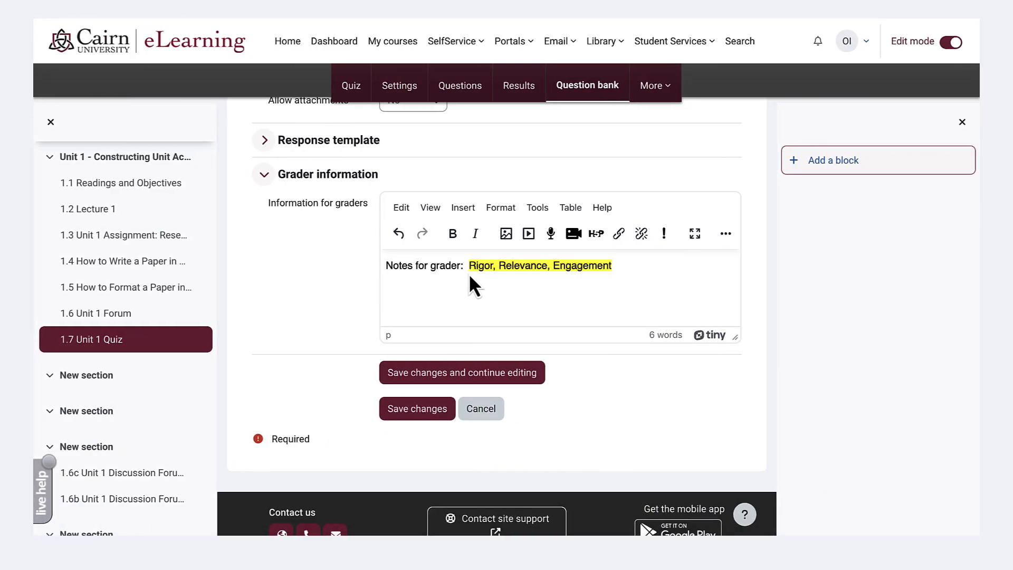
click(429, 426)
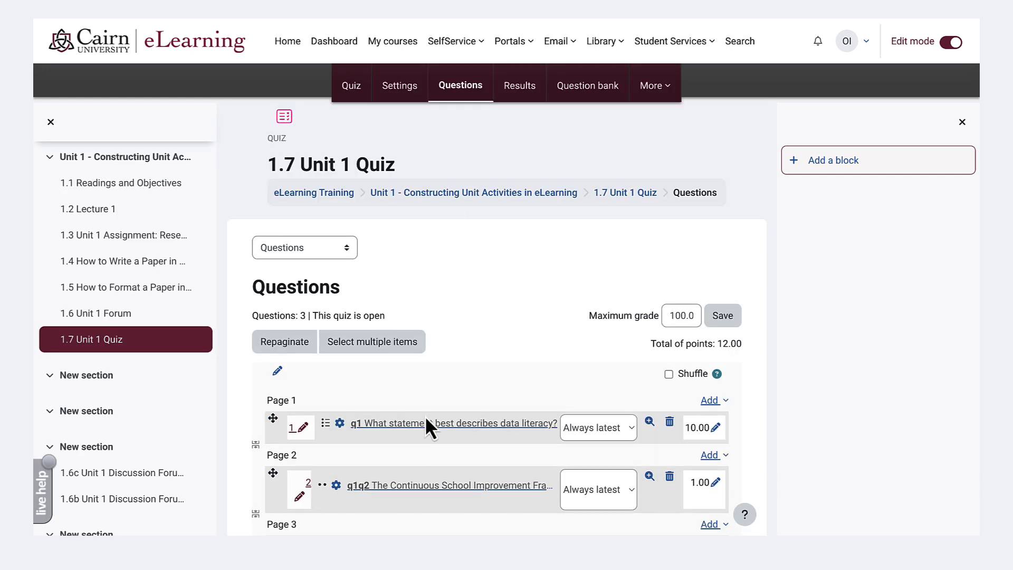
Set the points of the True/False question q1q2 to 15 and of the essay question q1q3 to 30
scroll(489, 350, down, 3)
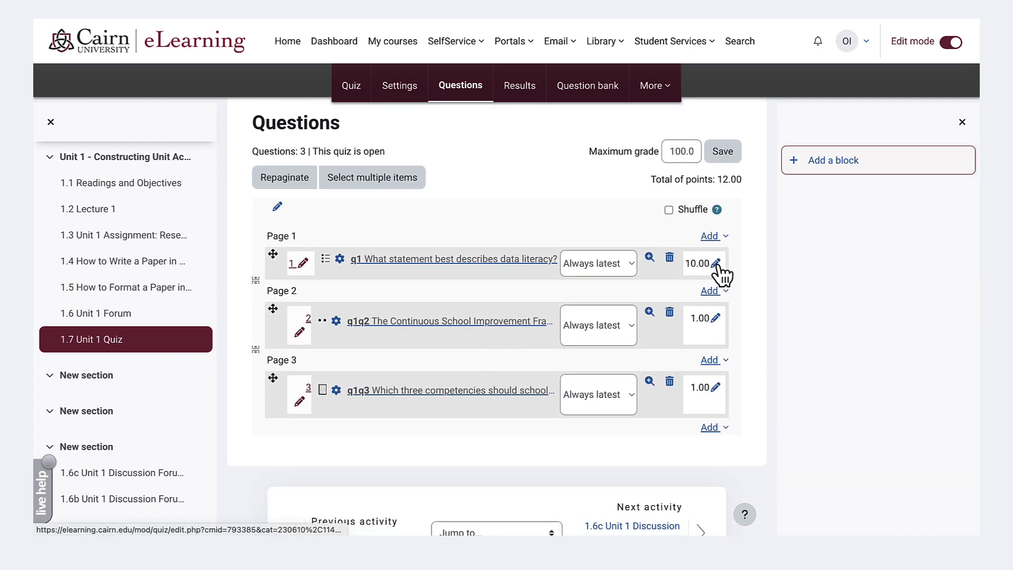
click(716, 319)
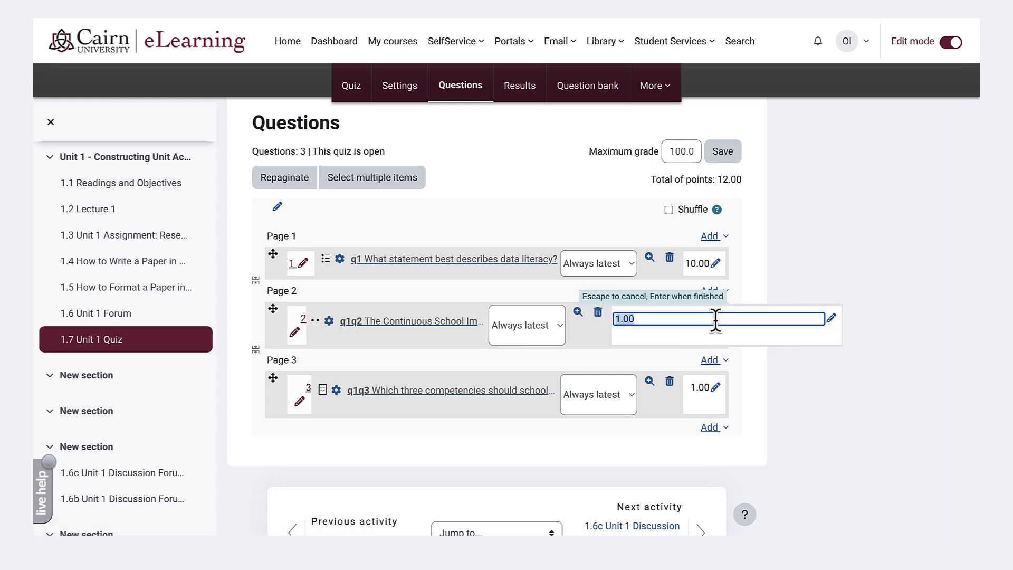
text(15)
key(Return)
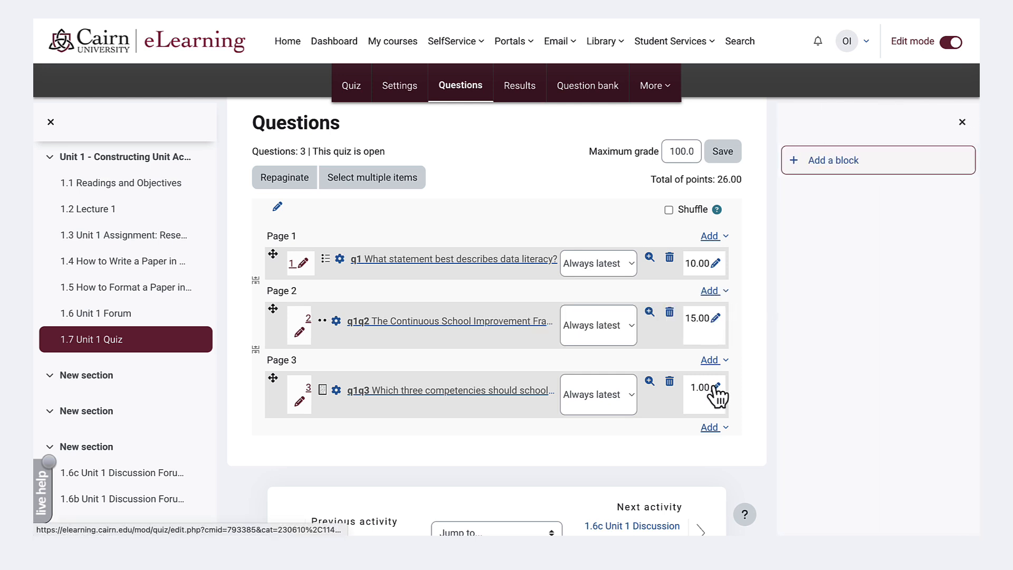
click(715, 386)
text(3)
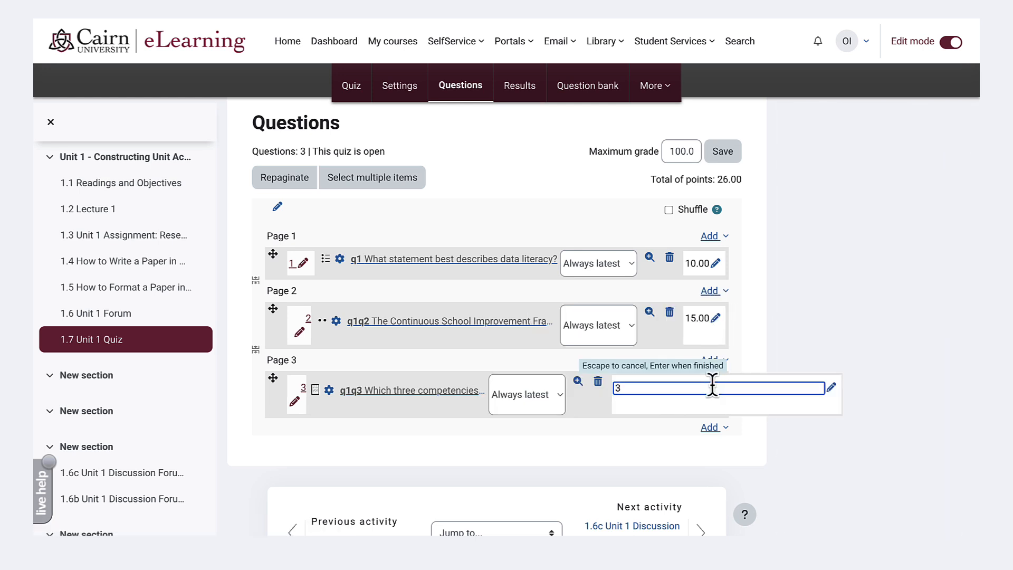
text(0)
key(Return)
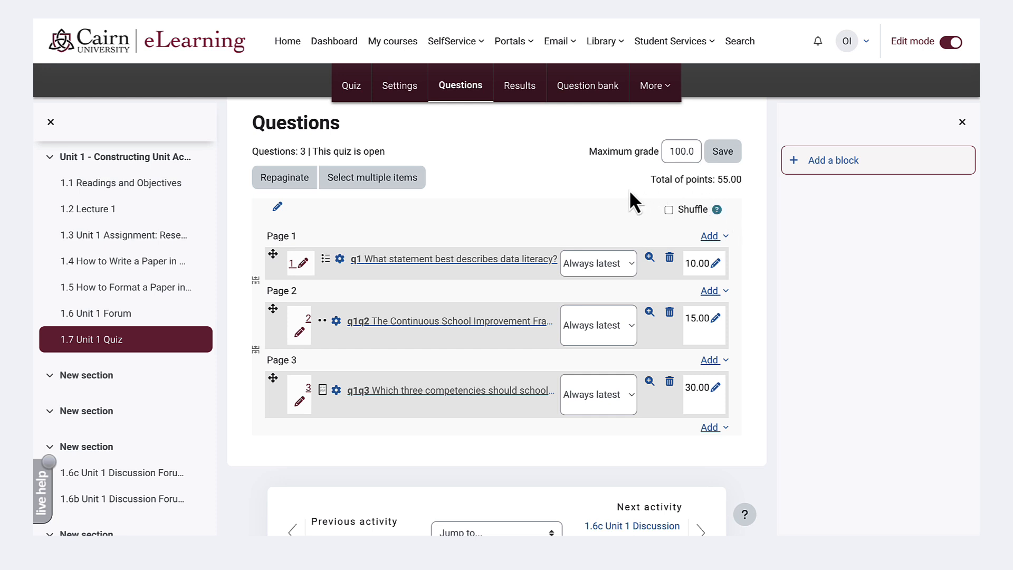
Turn on shuffling of the quiz questions and preview the 1.7 Unit 1 Quiz
double_click(689, 151)
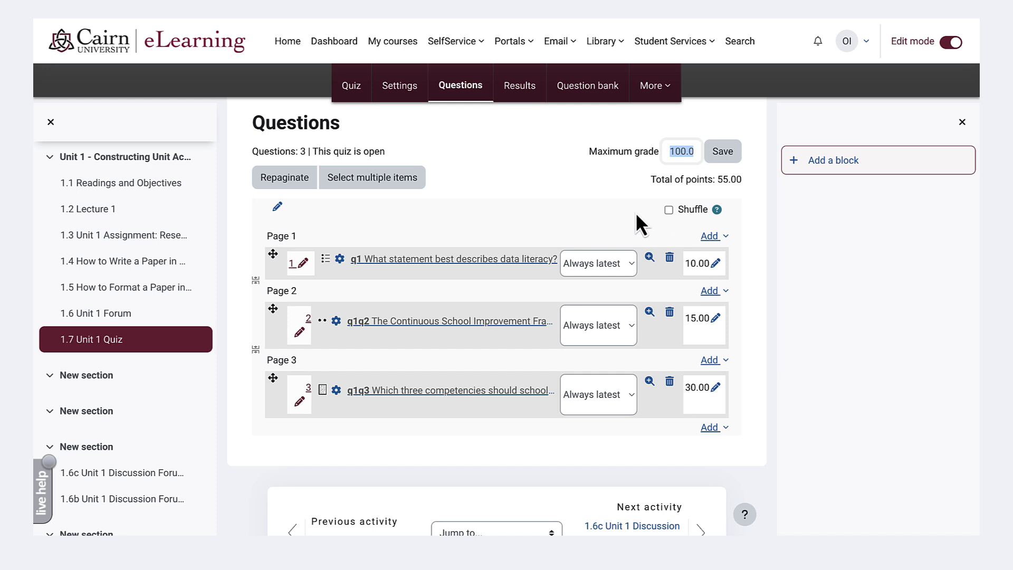
click(669, 210)
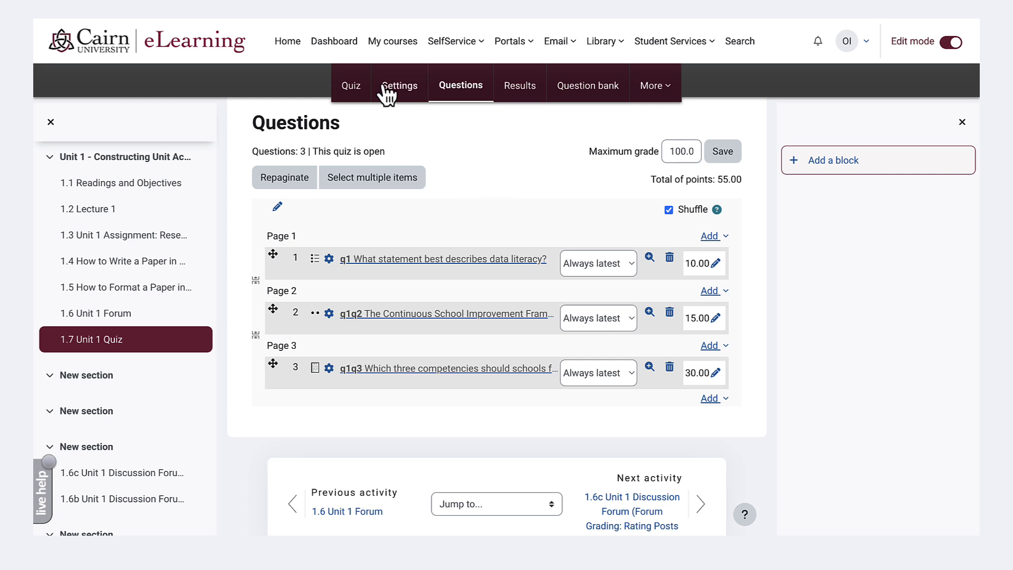
click(353, 88)
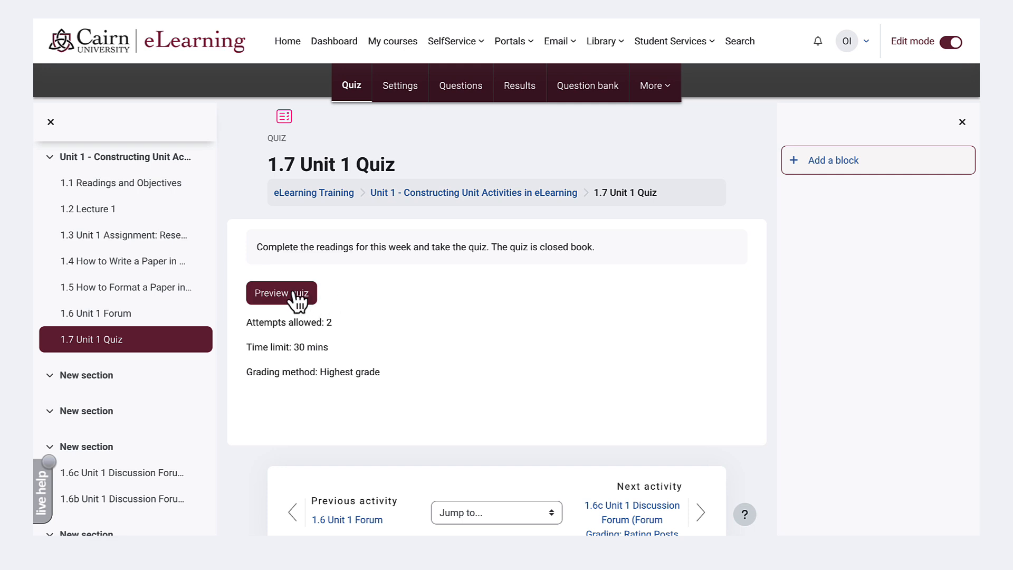
click(291, 294)
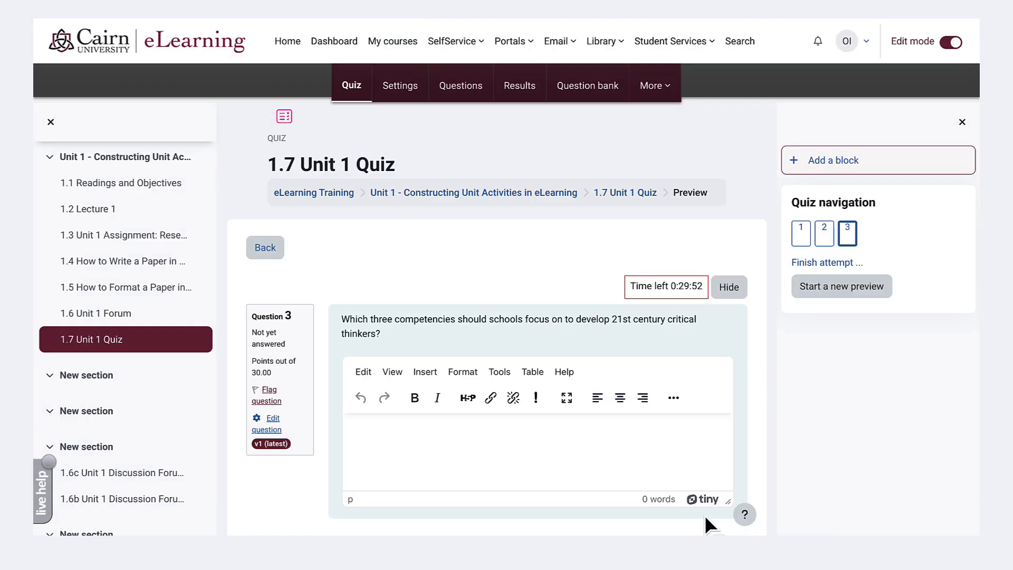
click(407, 193)
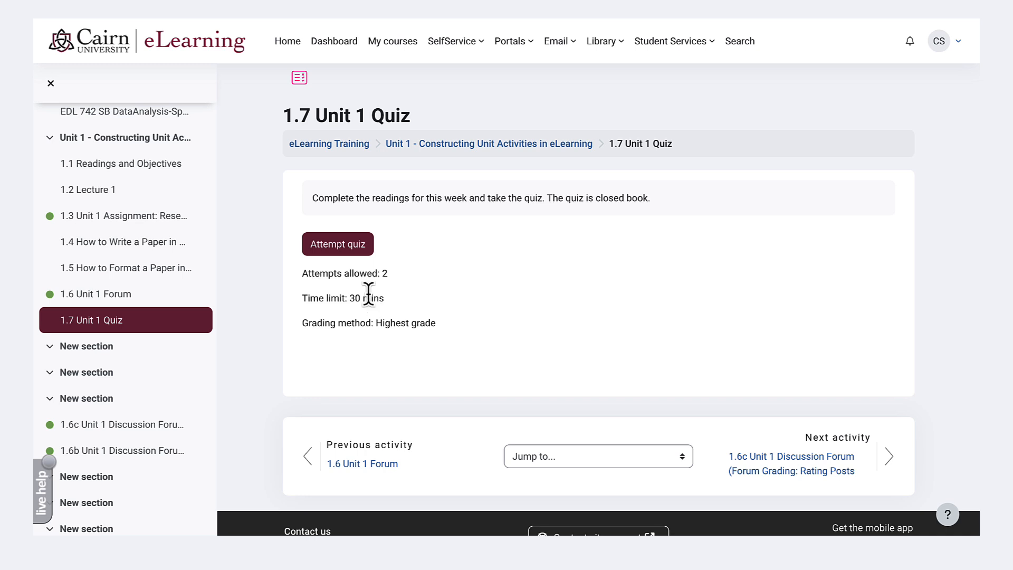
Start a timed quiz attempt as the student, answering question 1 with "Teaching and learning data measurements" and question 2 with True
click(358, 244)
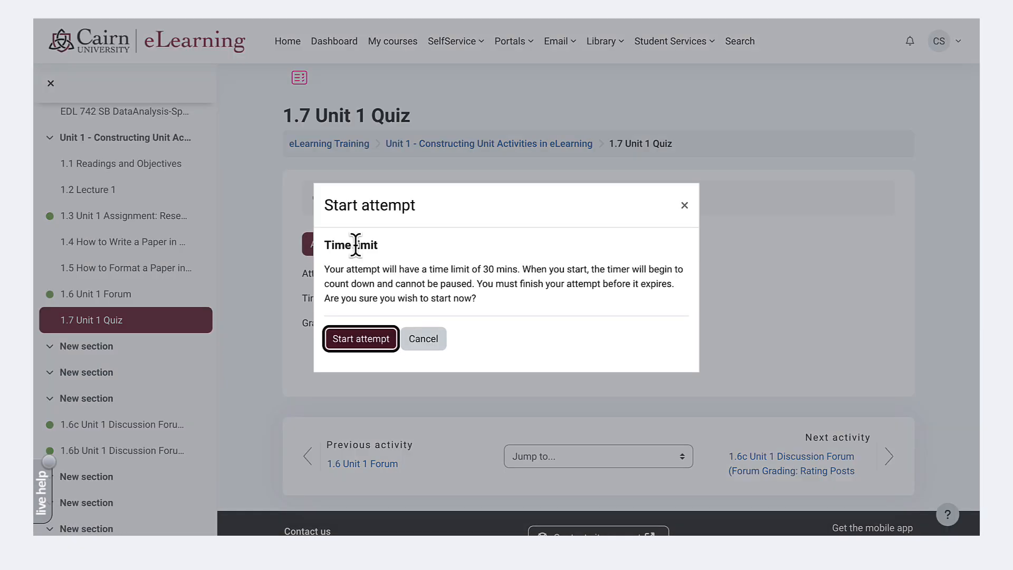
click(369, 342)
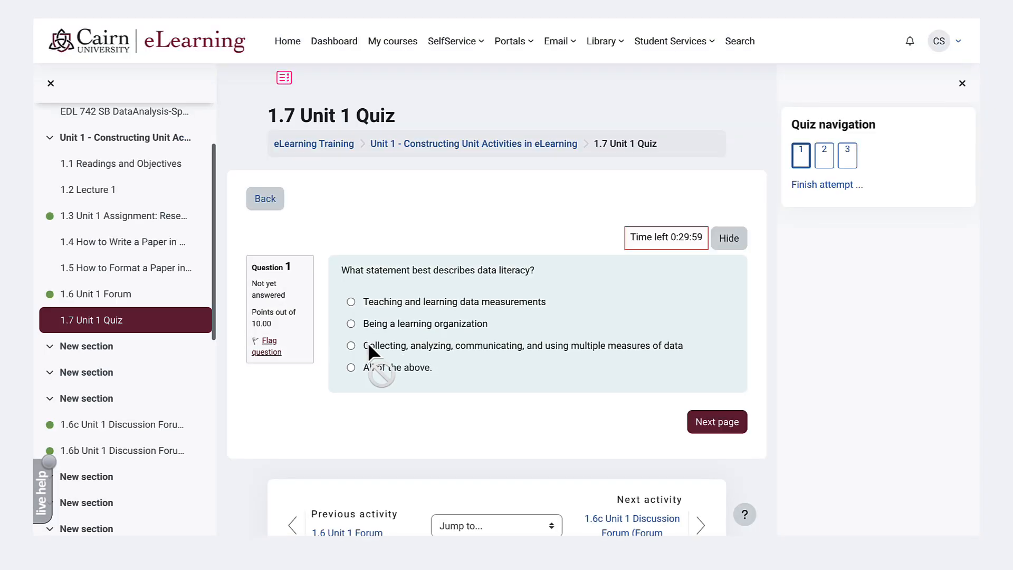
click(378, 302)
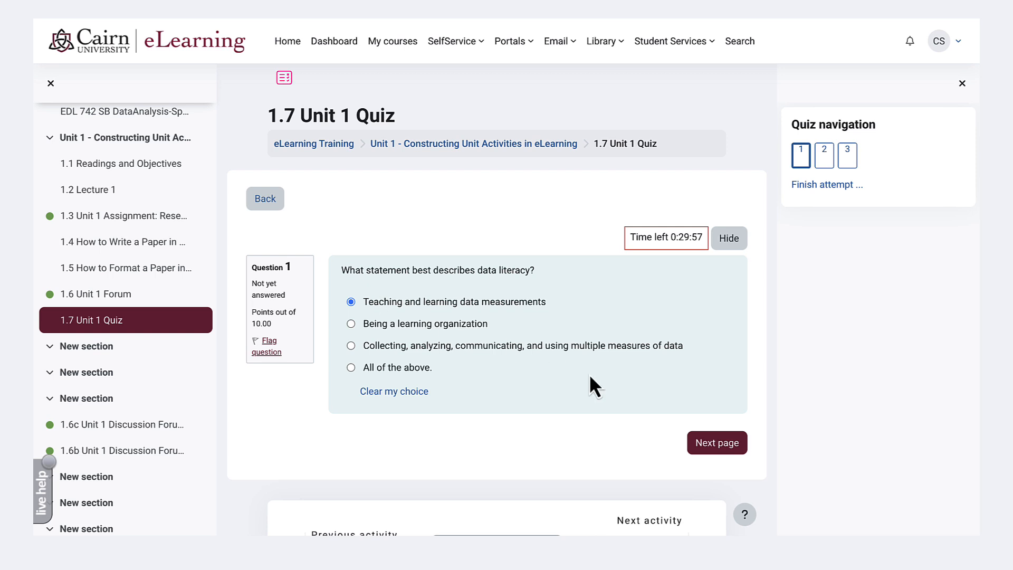
click(718, 443)
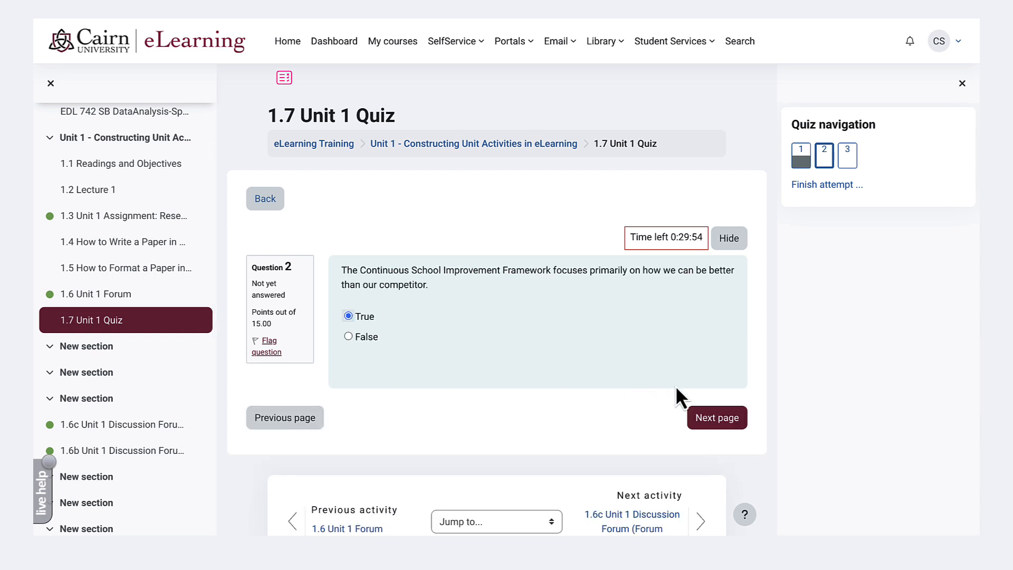
click(697, 418)
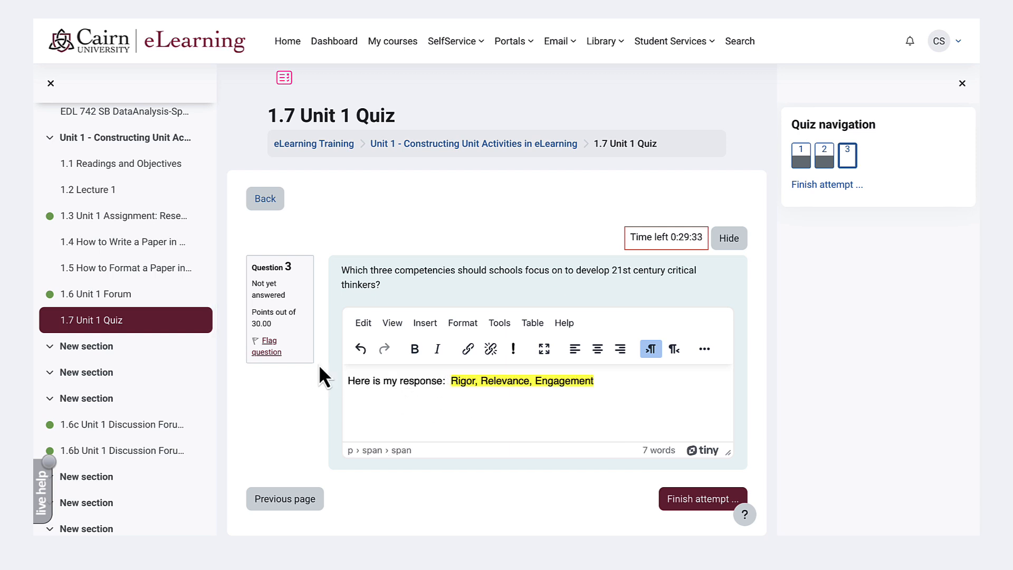
Finish the student's attempt from the essay question and submit all the answers
click(617, 381)
click(689, 501)
scroll(581, 458, down, 1)
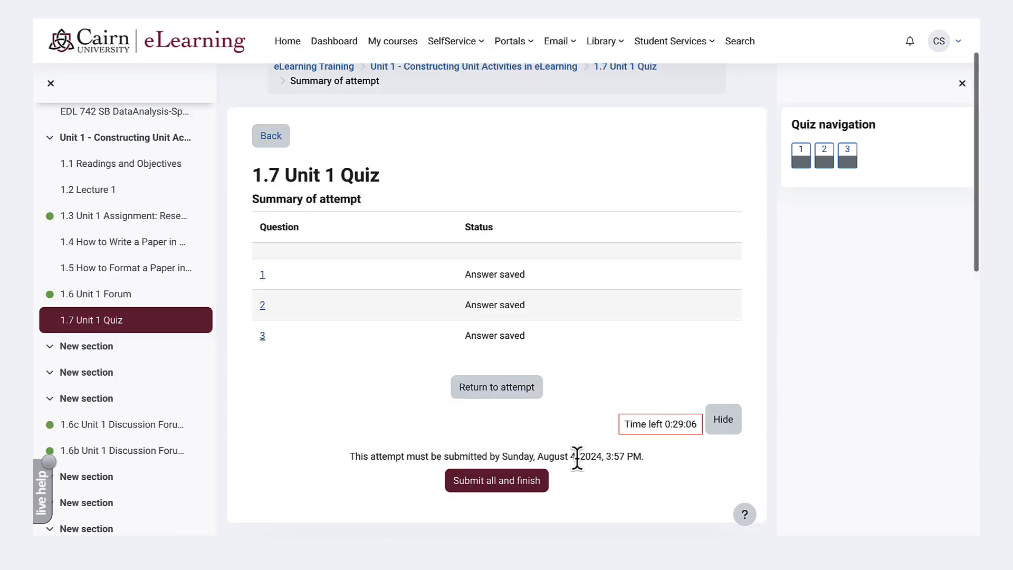
click(495, 481)
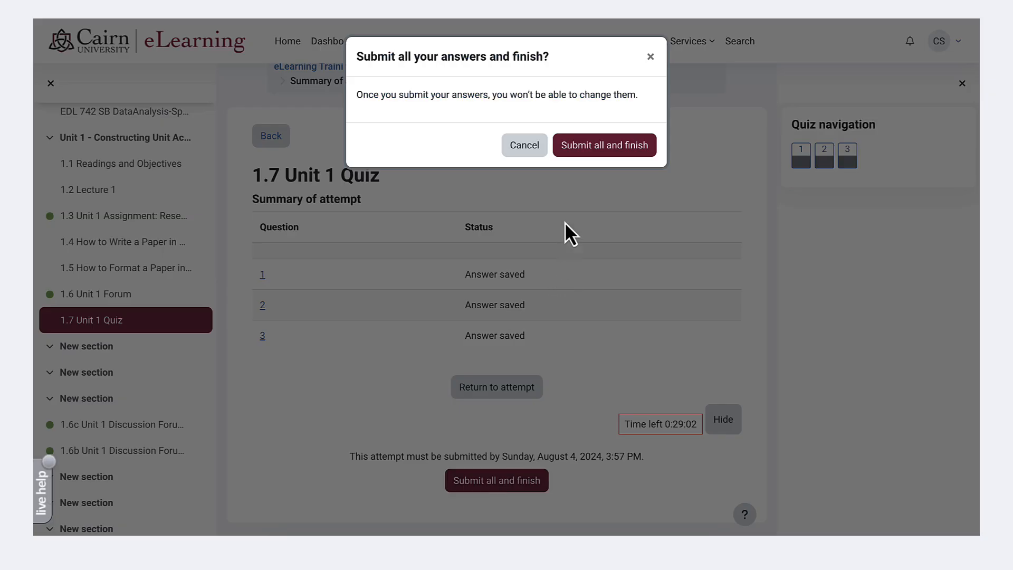
click(596, 149)
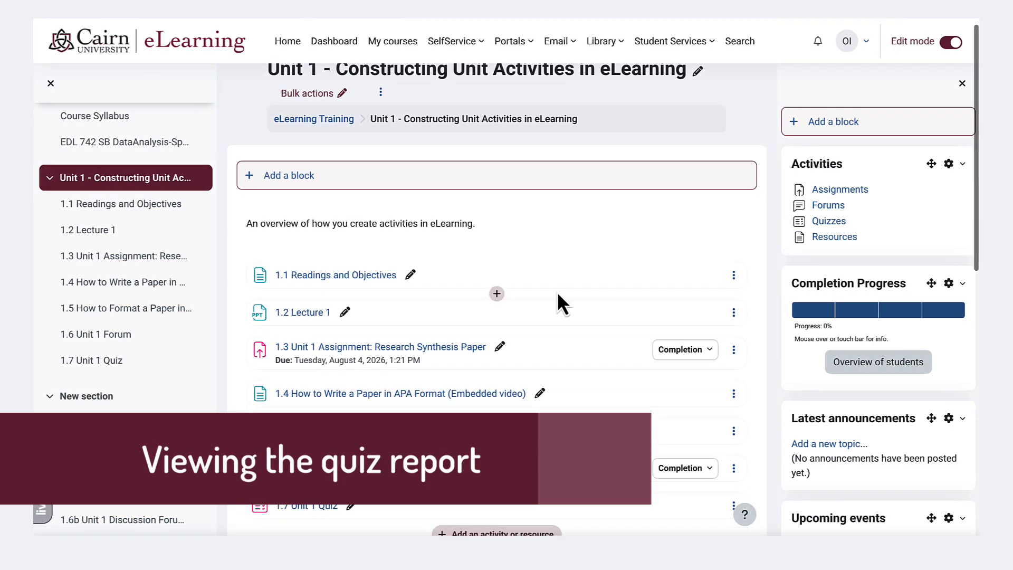
Open the attempts report of the 1.7 Unit 1 Quiz and examine the student's attempt status and grades per question
scroll(559, 293, down, 1)
scroll(562, 302, down, 1)
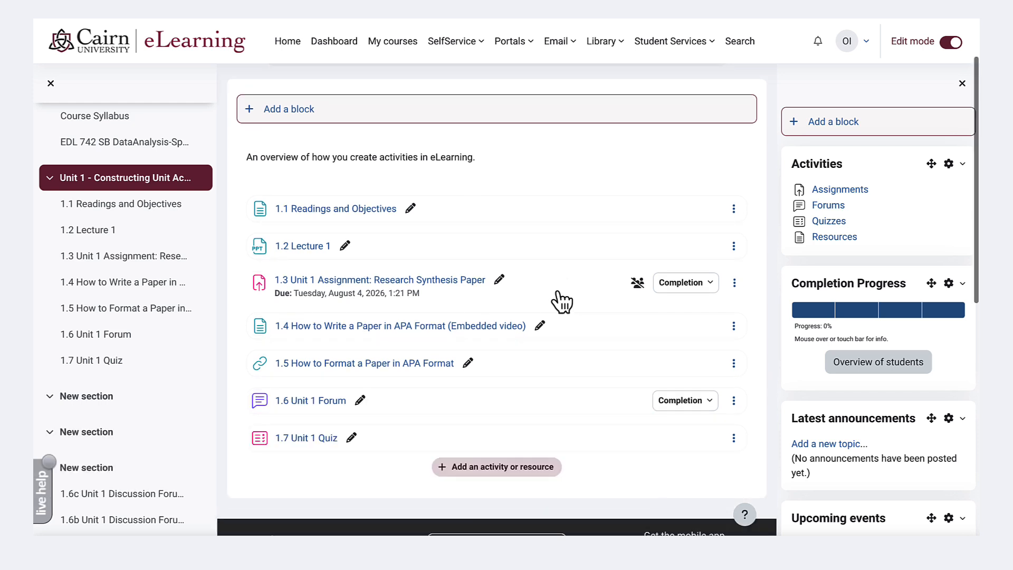
click(305, 440)
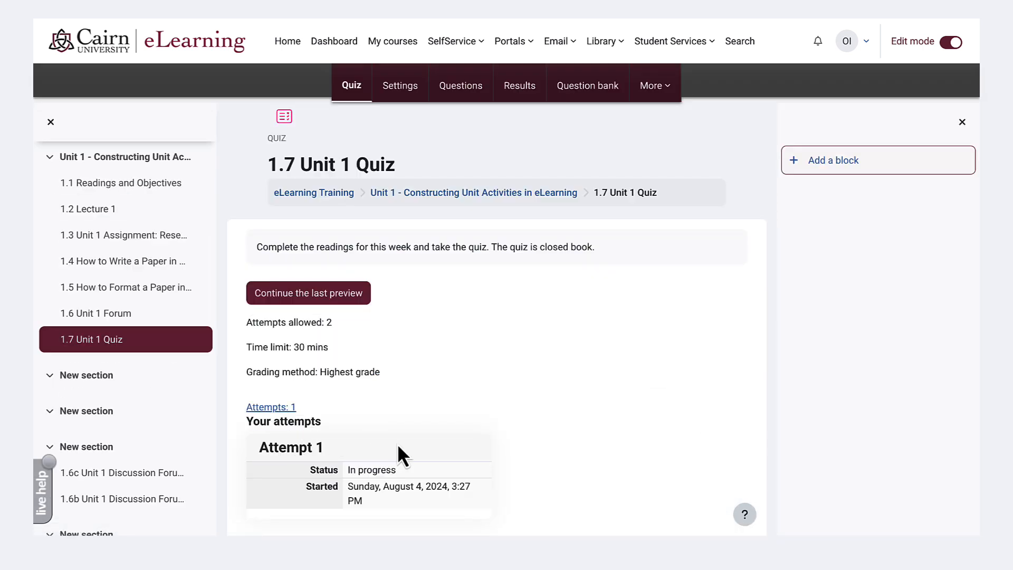
click(278, 408)
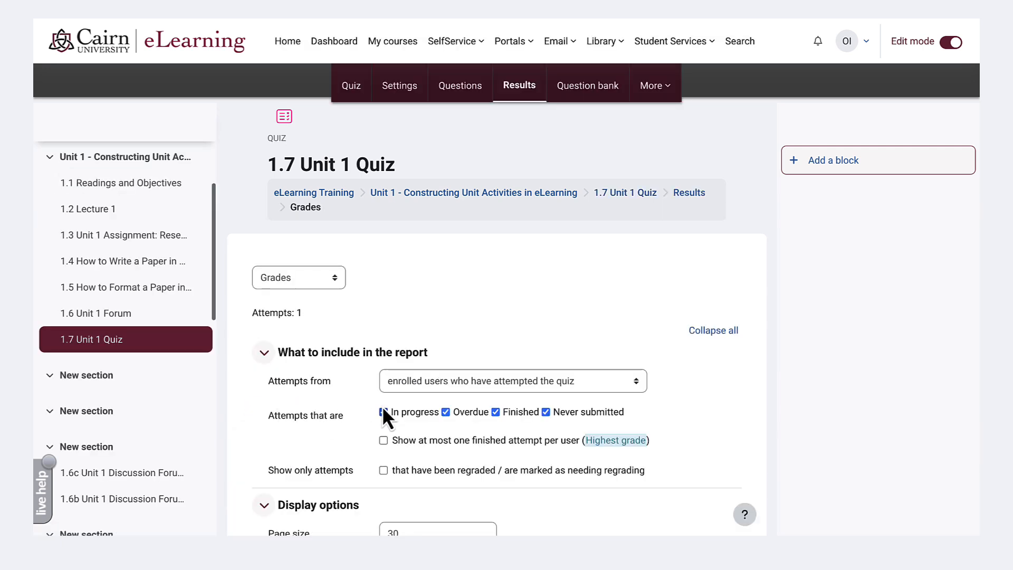
scroll(381, 409, down, 1)
scroll(380, 406, down, 10)
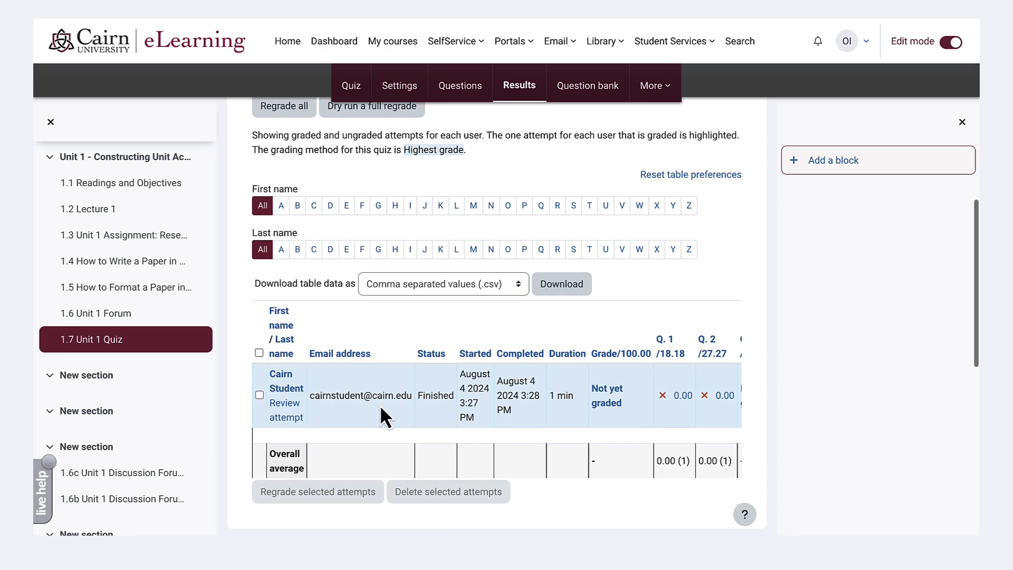
scroll(381, 405, down, 1)
scroll(381, 406, right, 1)
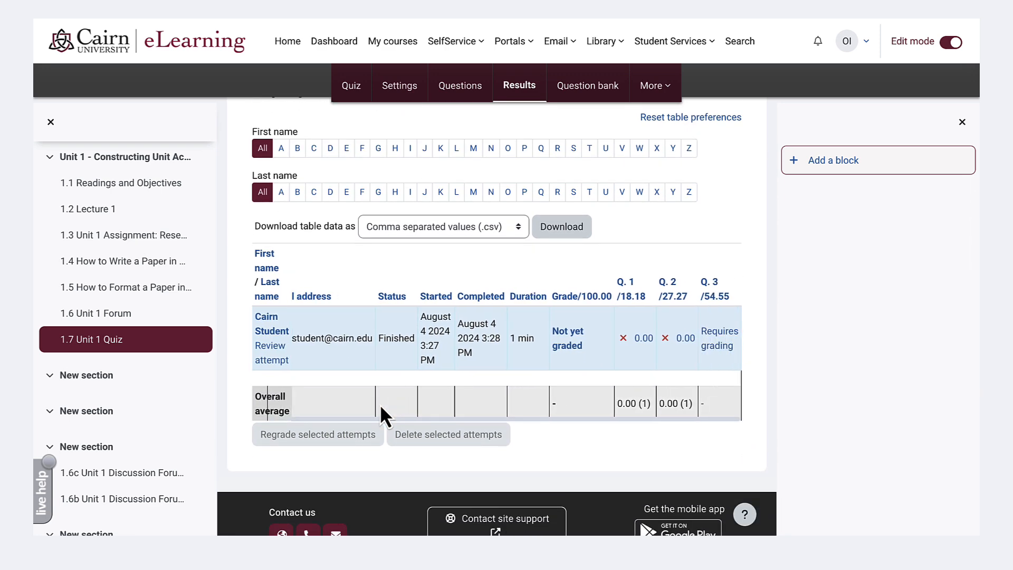
scroll(380, 404, left, 1)
scroll(335, 385, up, 1)
scroll(335, 385, left, 1)
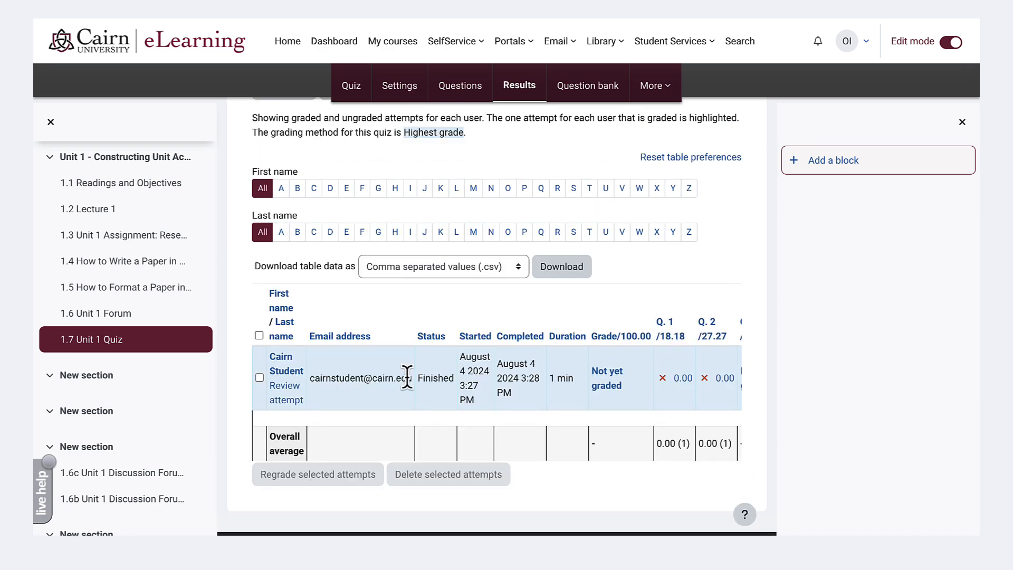